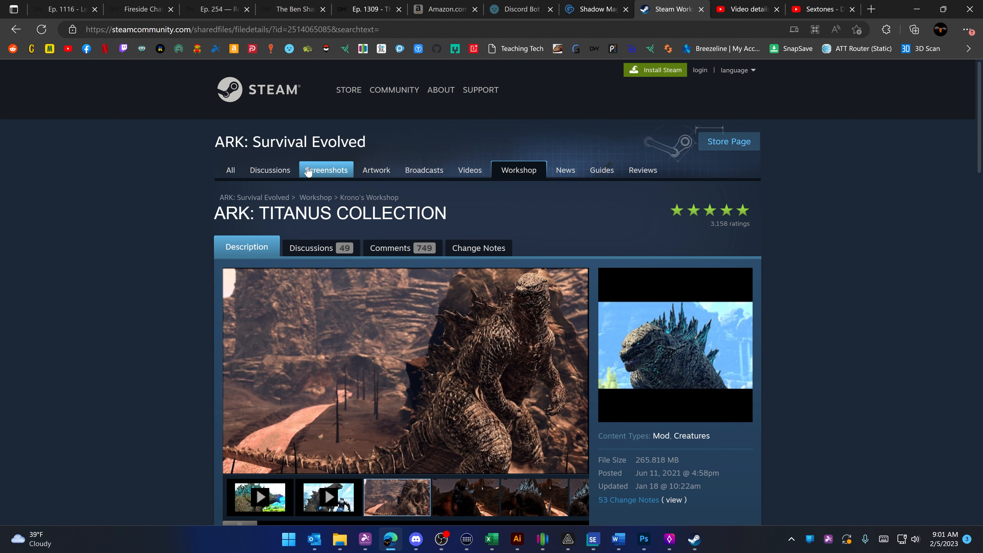
scroll(793, 271, down, 6)
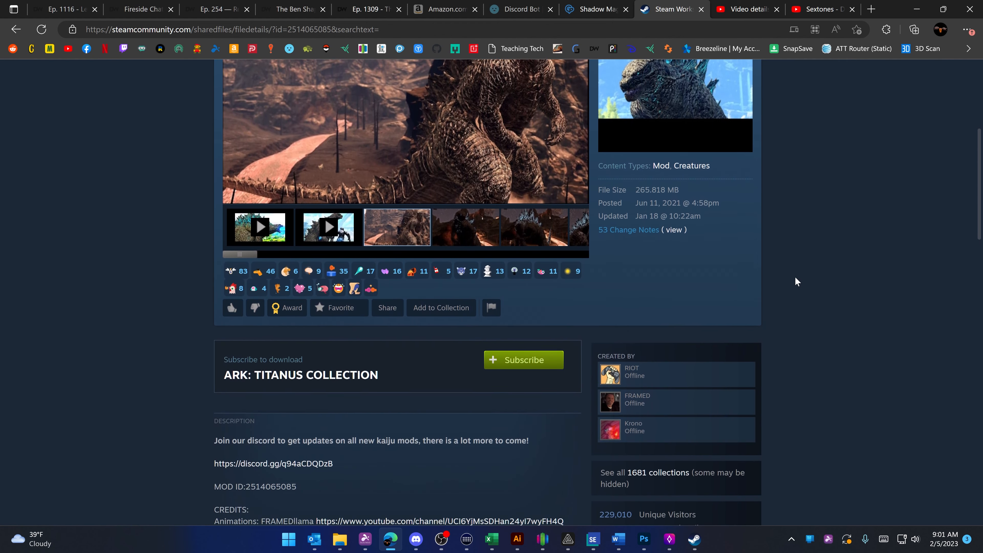
scroll(861, 314, up, 6)
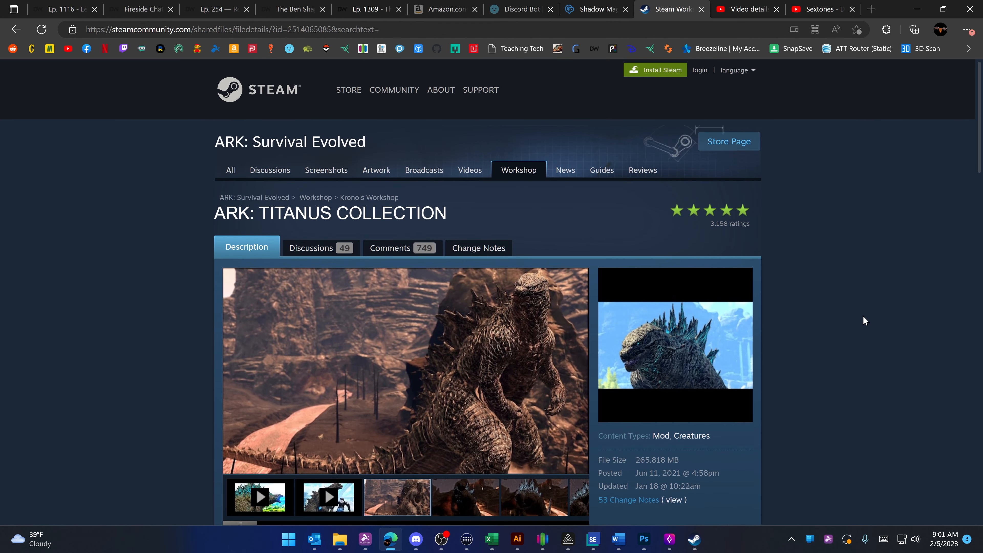
scroll(863, 321, down, 6)
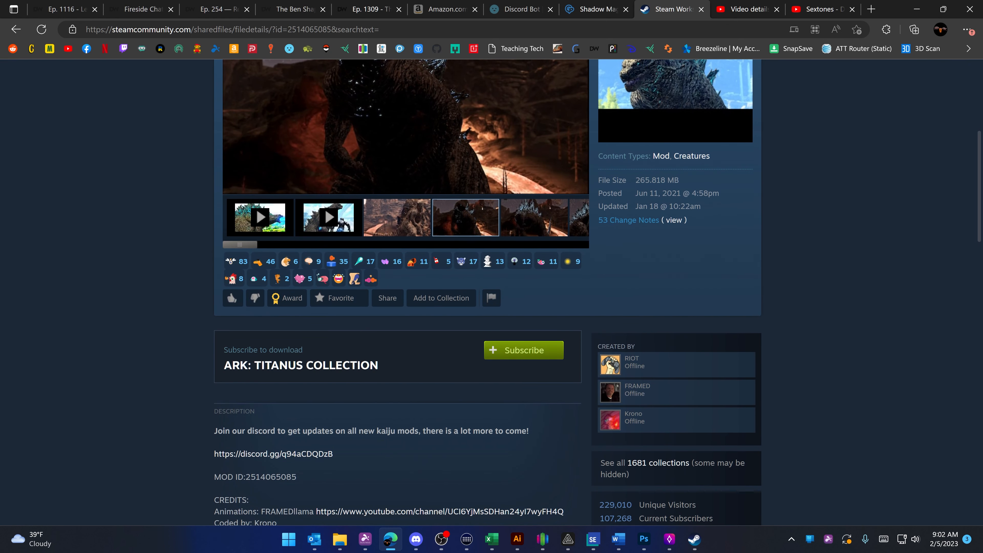
drag(246, 477, 303, 478)
click(524, 481)
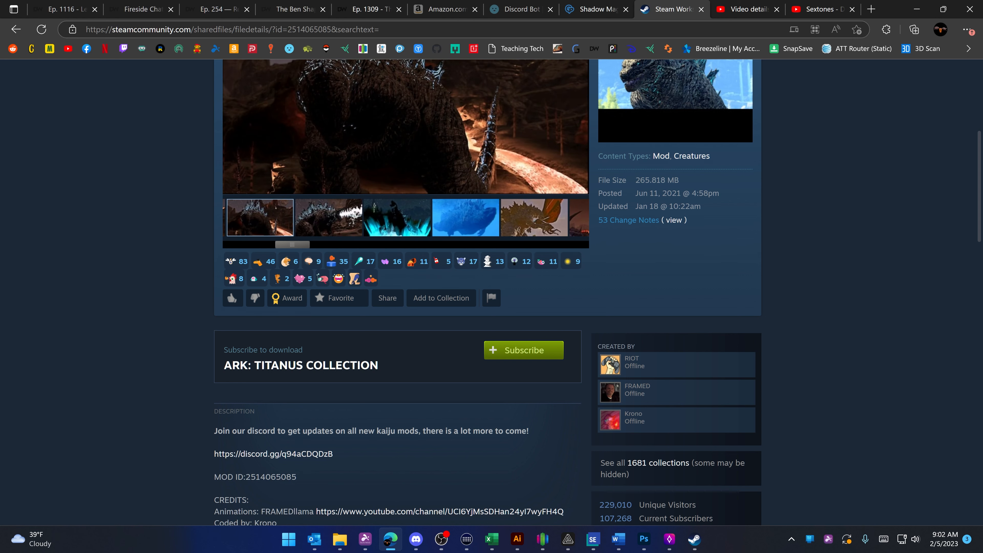
drag(332, 29, 287, 29)
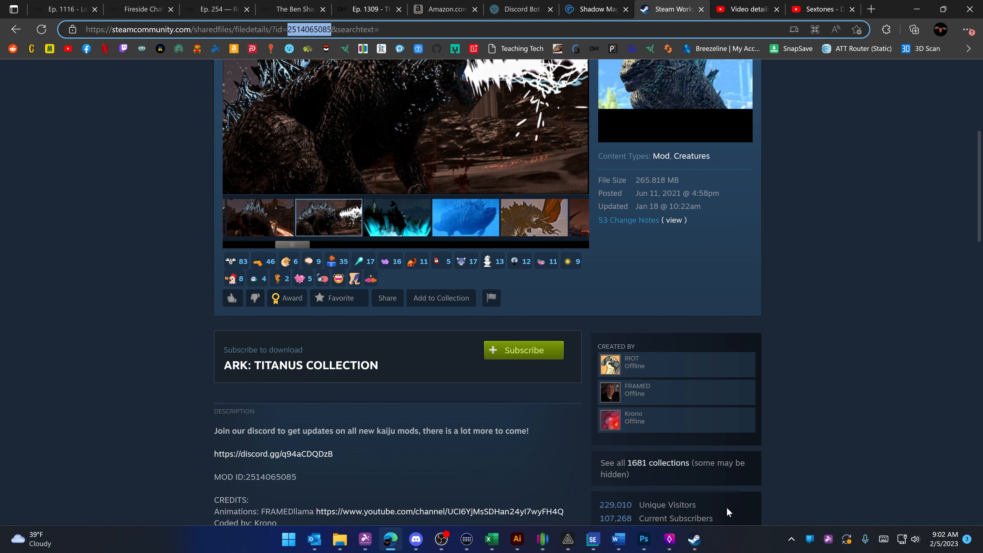
Switch to Beacon, dismiss the finished Mod Discovery report, and start a new mod discovery from the blueprint mods list.
mouse_move(671, 539)
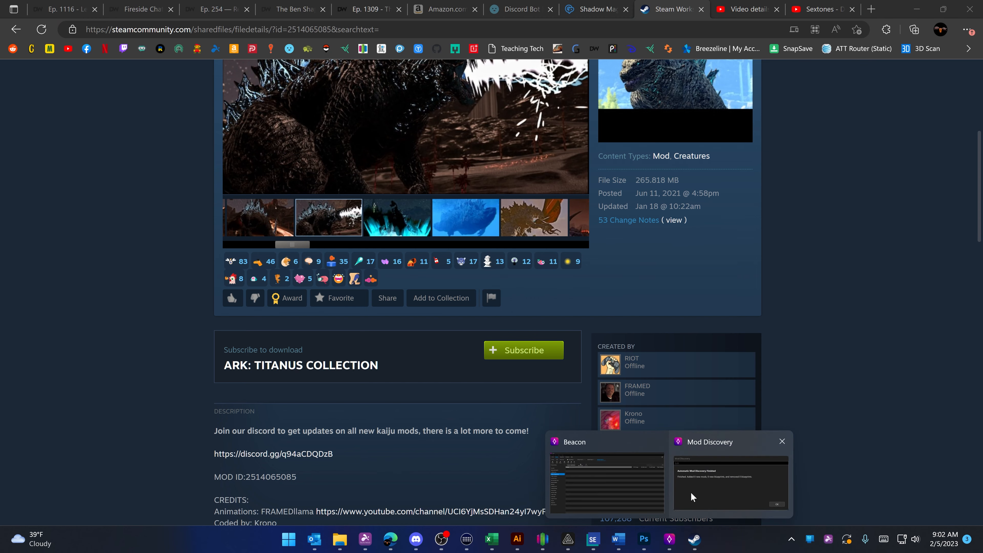
click(695, 481)
click(633, 175)
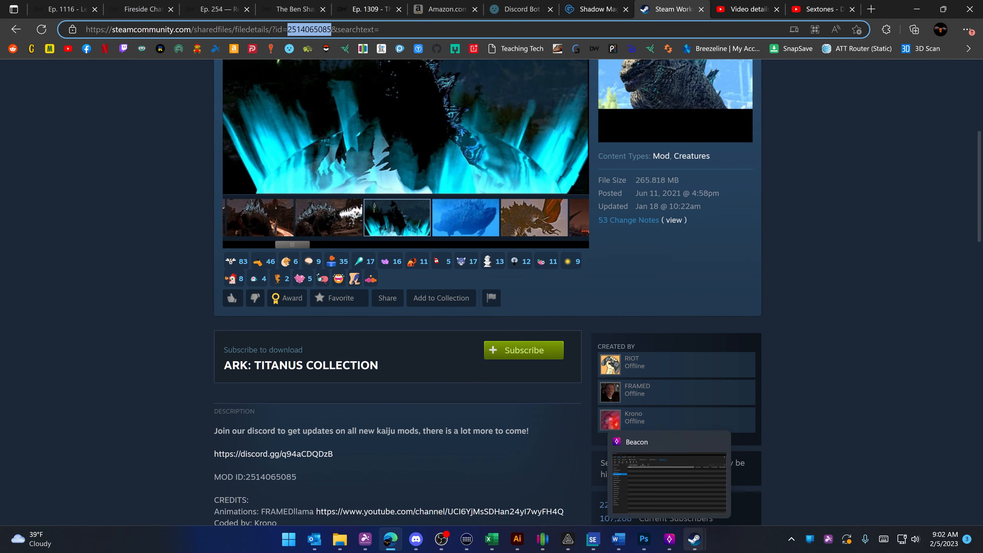
click(671, 543)
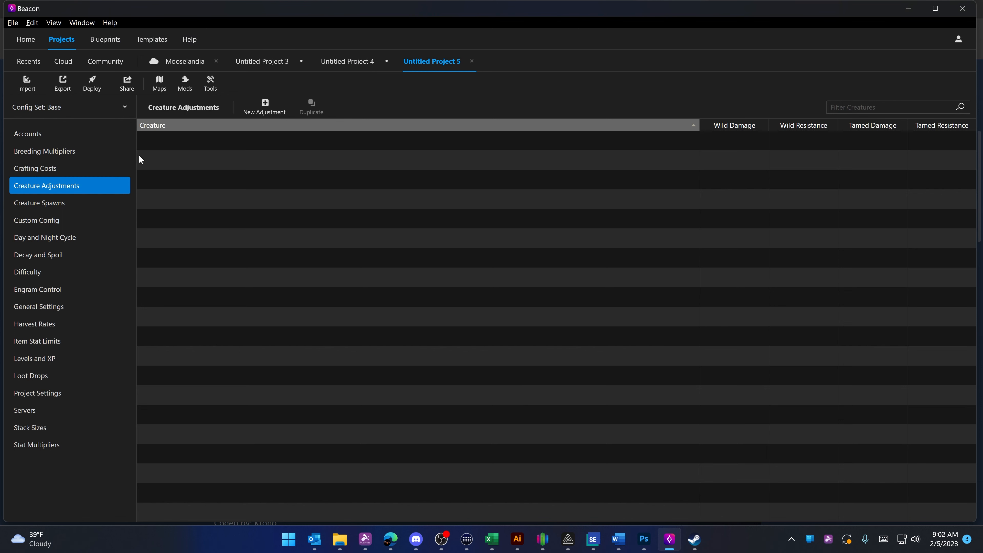
click(109, 38)
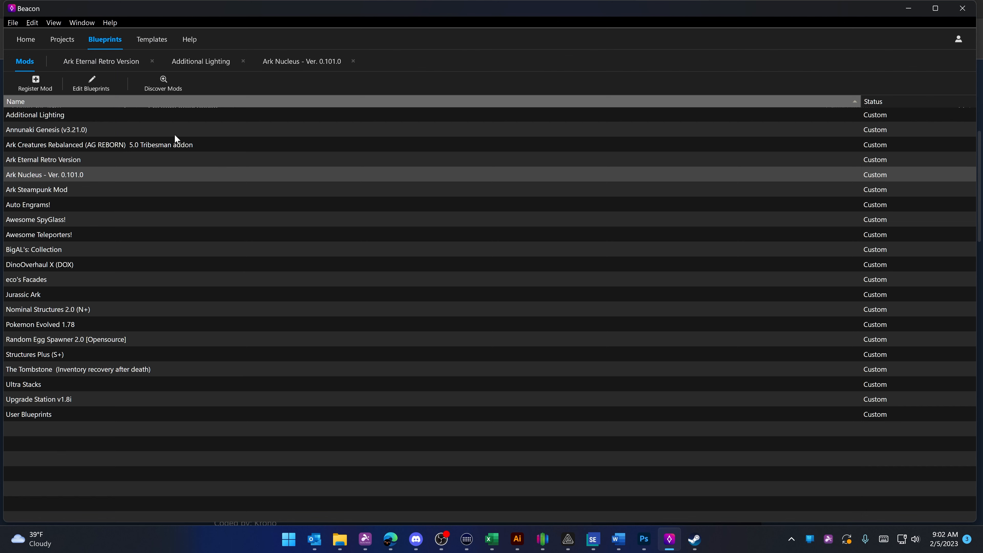
click(166, 87)
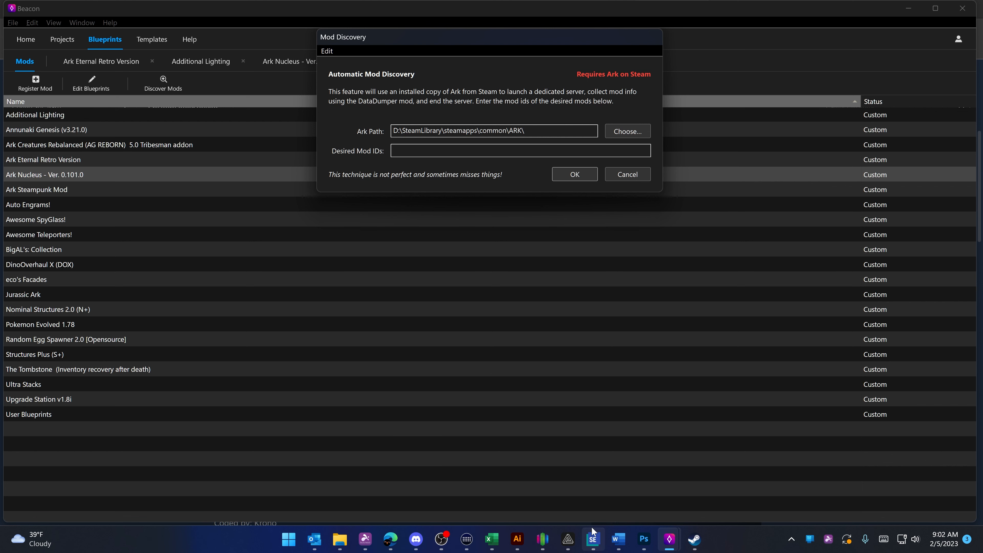
Switch to Steam and select ARK: Survival Evolved in the game library.
key(super)
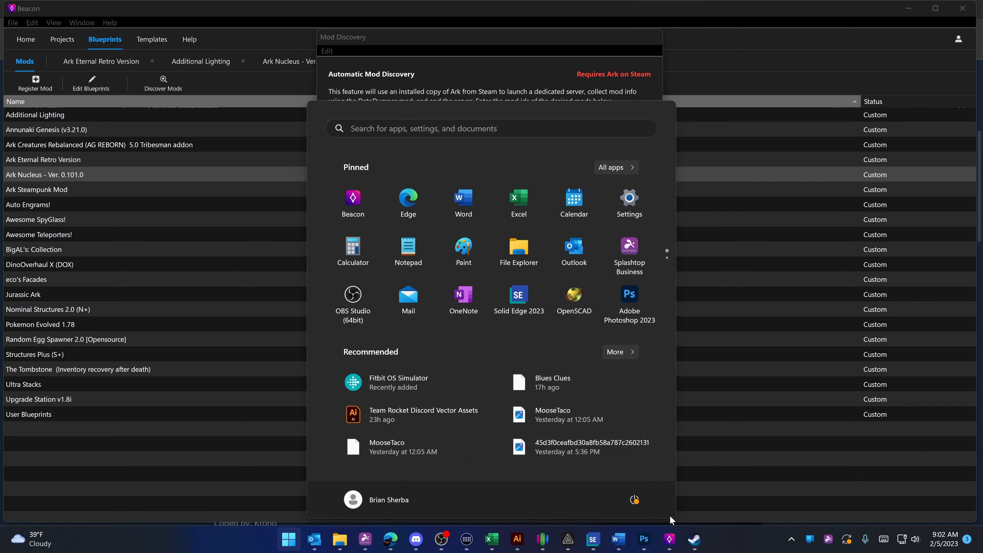
text(steam)
key(Return)
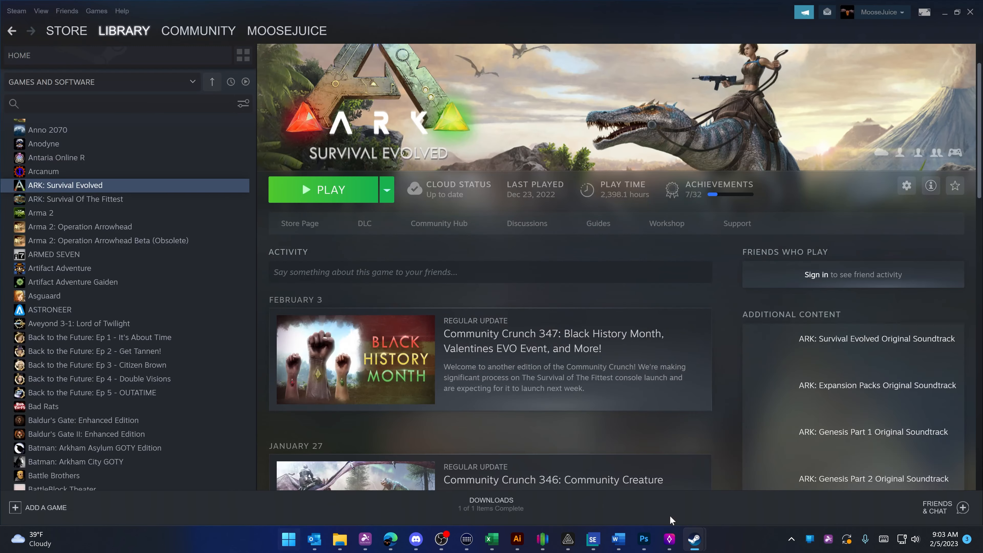
click(73, 172)
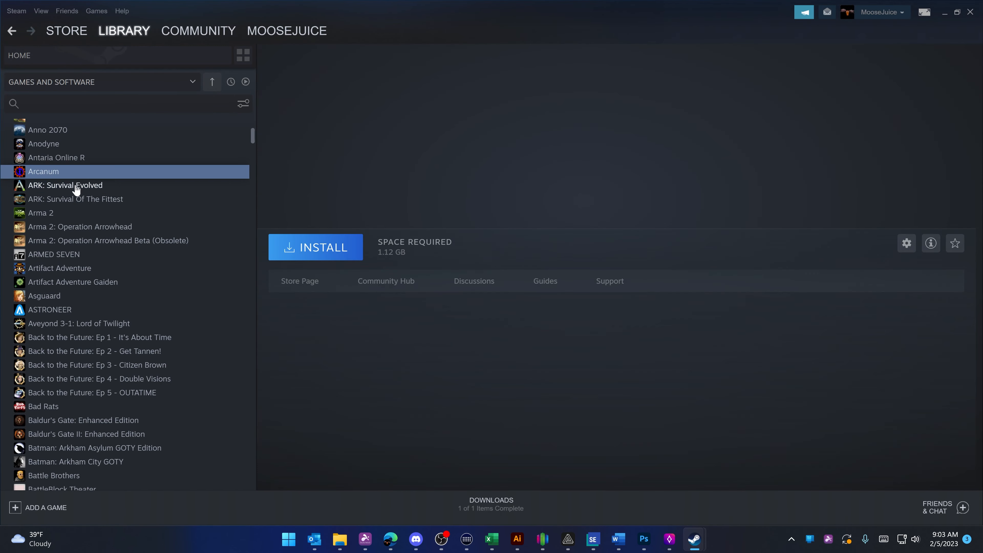
click(76, 187)
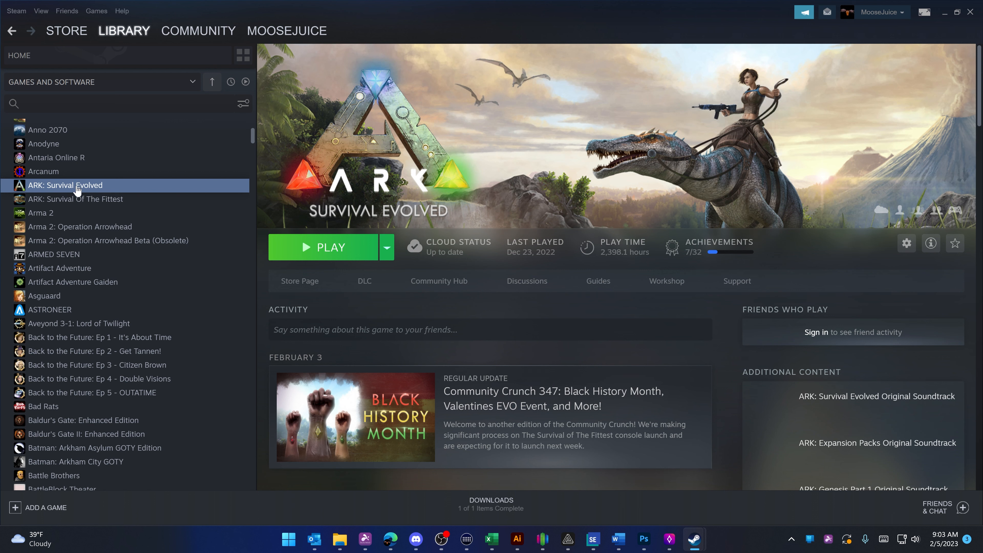
Open the local install folder of ARK: Survival Evolved from its properties and show the folder's full path.
right_click(77, 189)
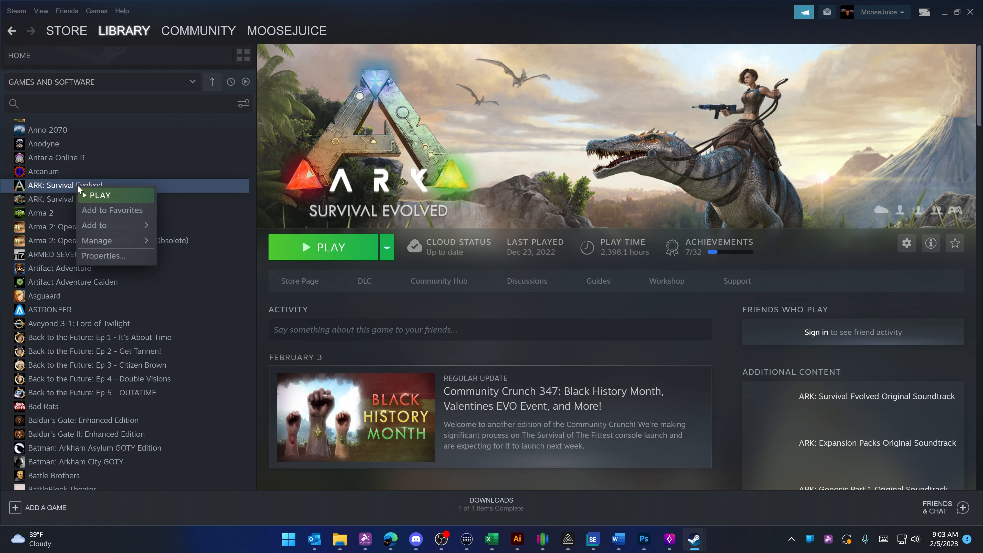
click(121, 256)
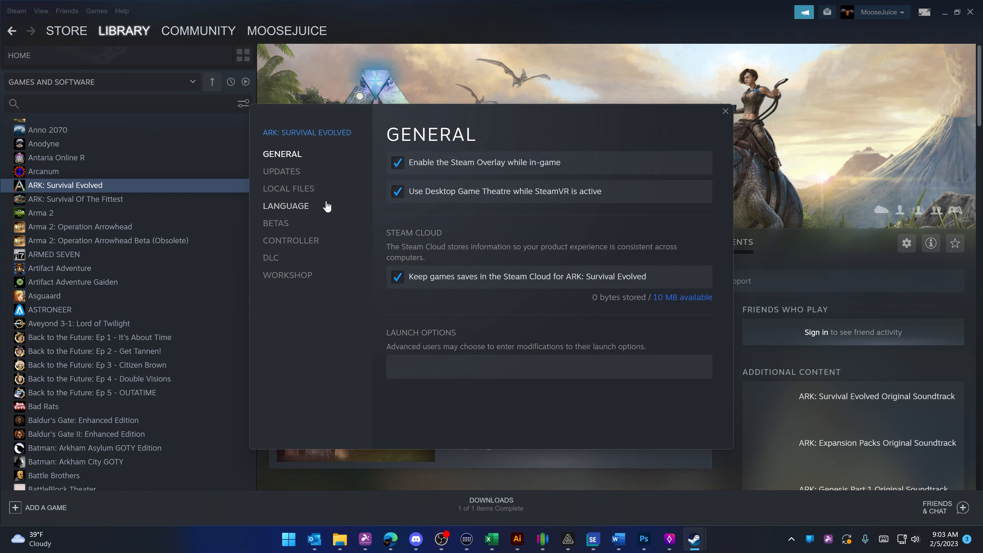
click(309, 190)
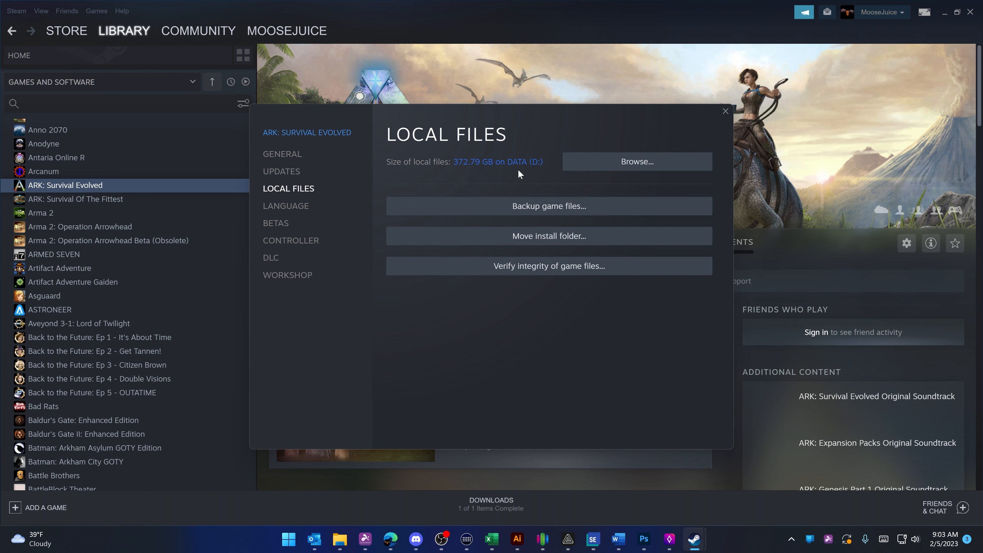
click(608, 164)
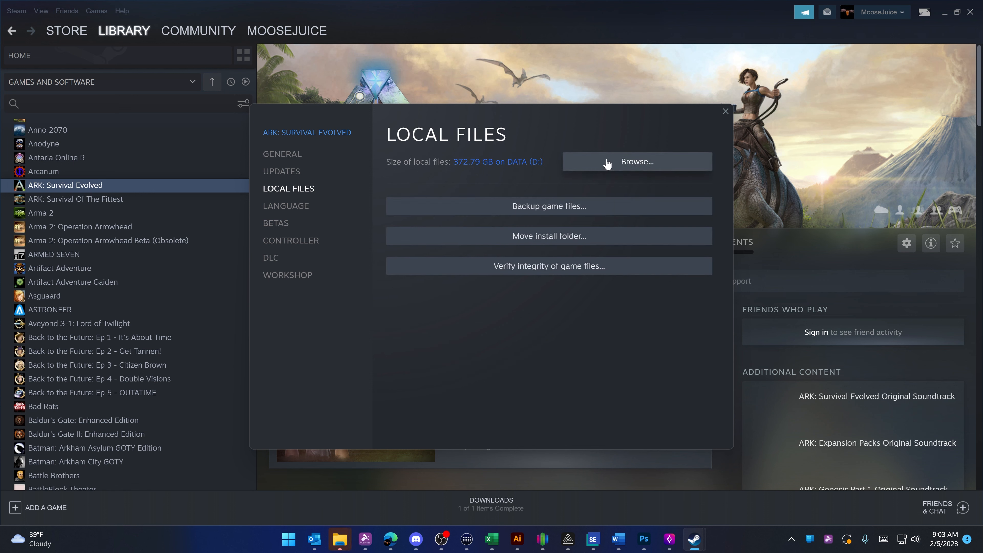
mouse_move(340, 540)
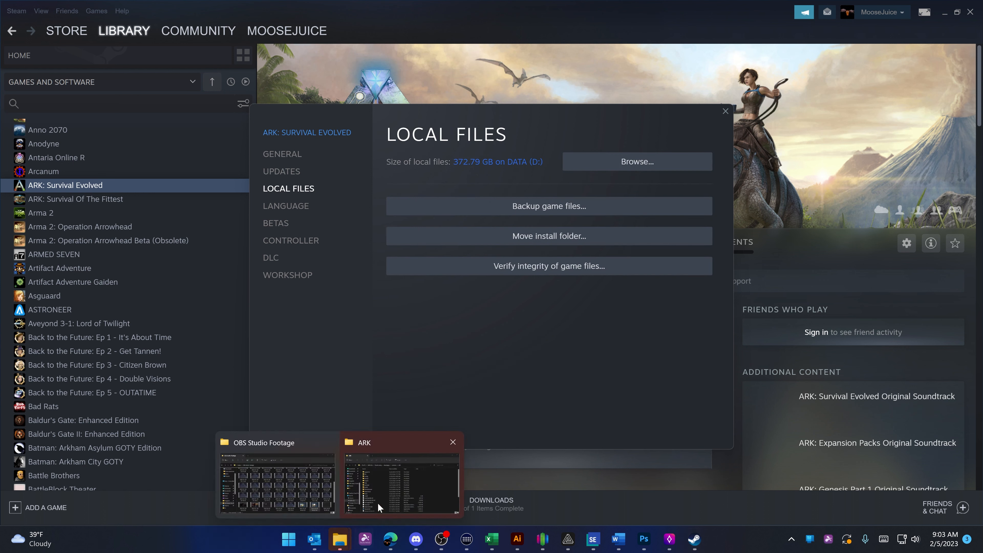
click(380, 508)
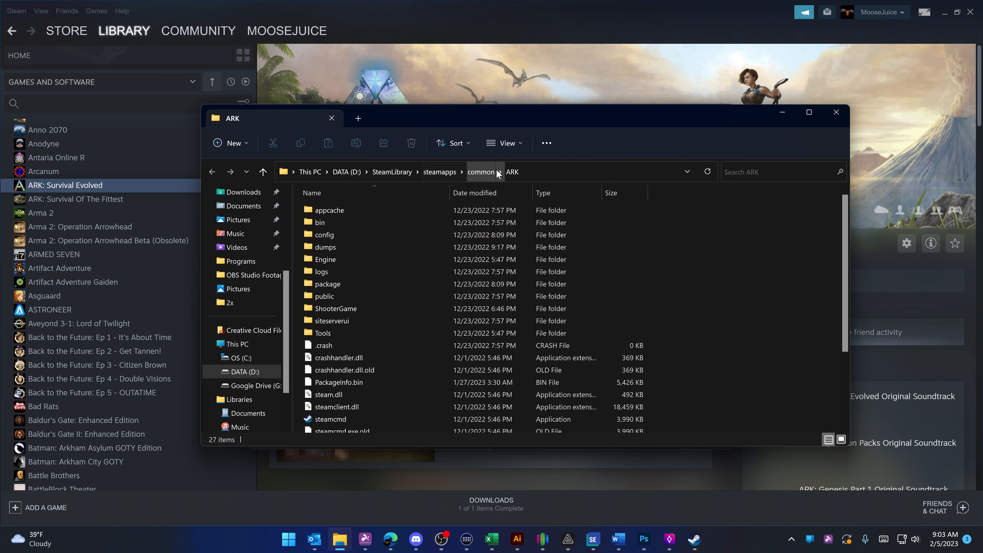
click(550, 172)
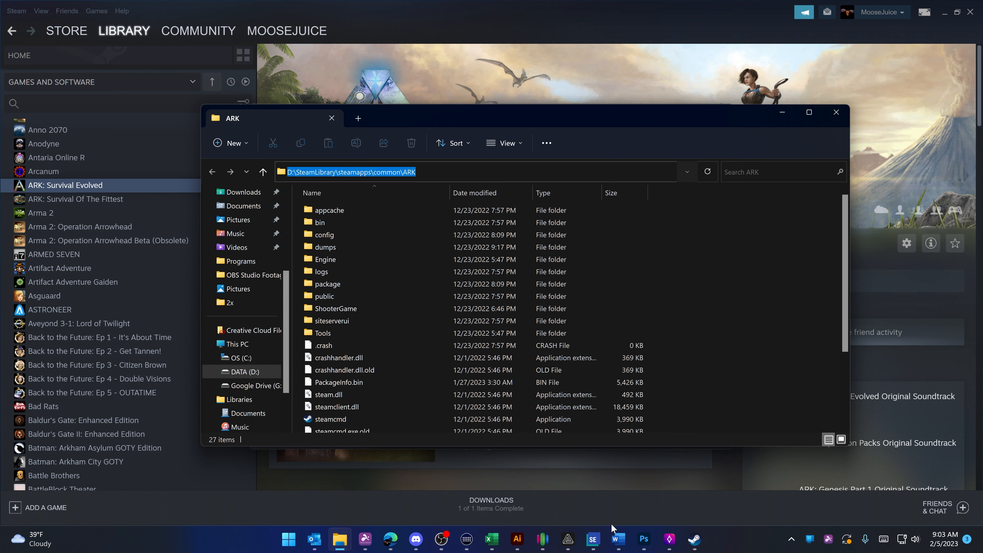
Close the game's properties, return to Beacon's Mod Discovery dialog, and set the Ark Path to D:\SteamLibrary\steamapps\common\ARK.
mouse_move(694, 539)
click(745, 462)
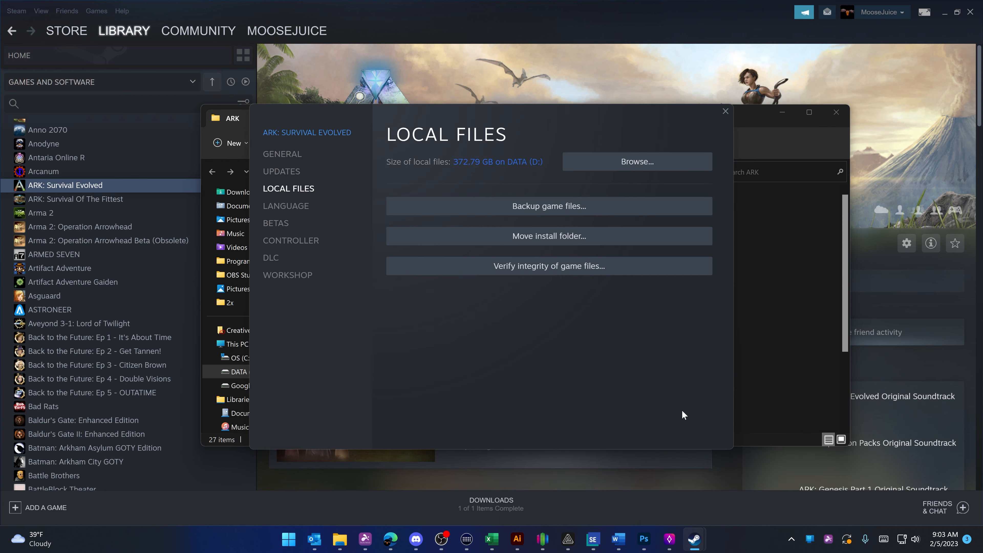
click(722, 108)
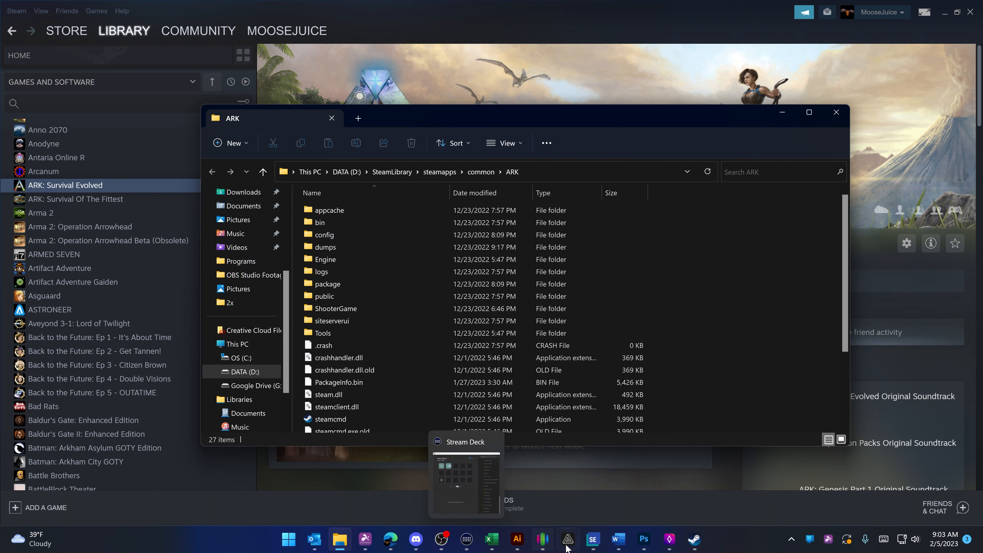
click(669, 538)
click(692, 456)
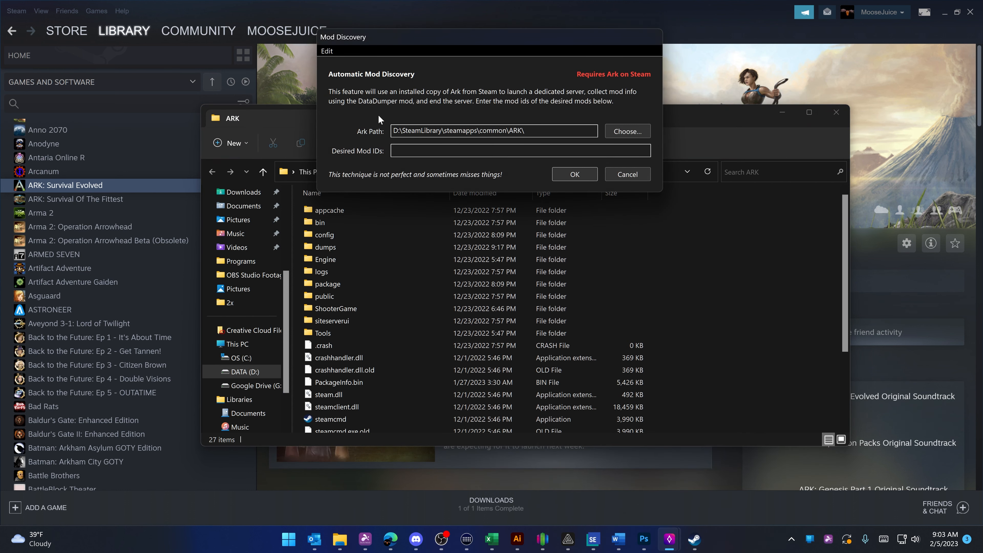
key(End)
key(BackSpace)
click(521, 150)
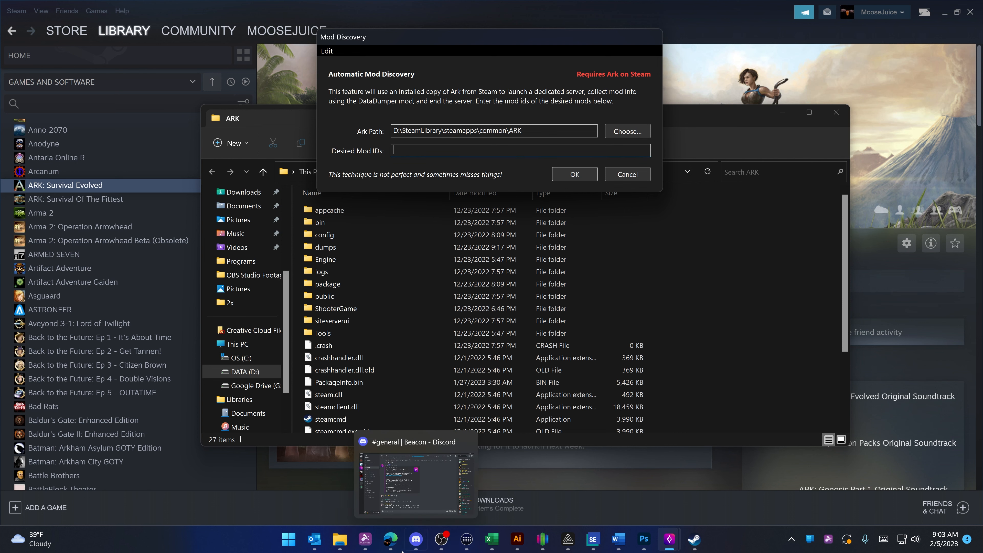
click(391, 539)
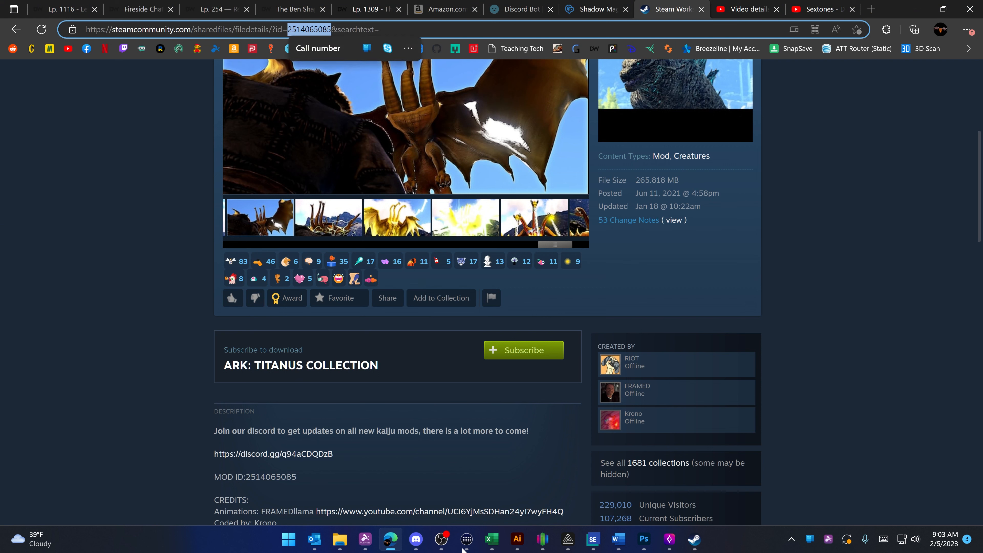
mouse_move(675, 534)
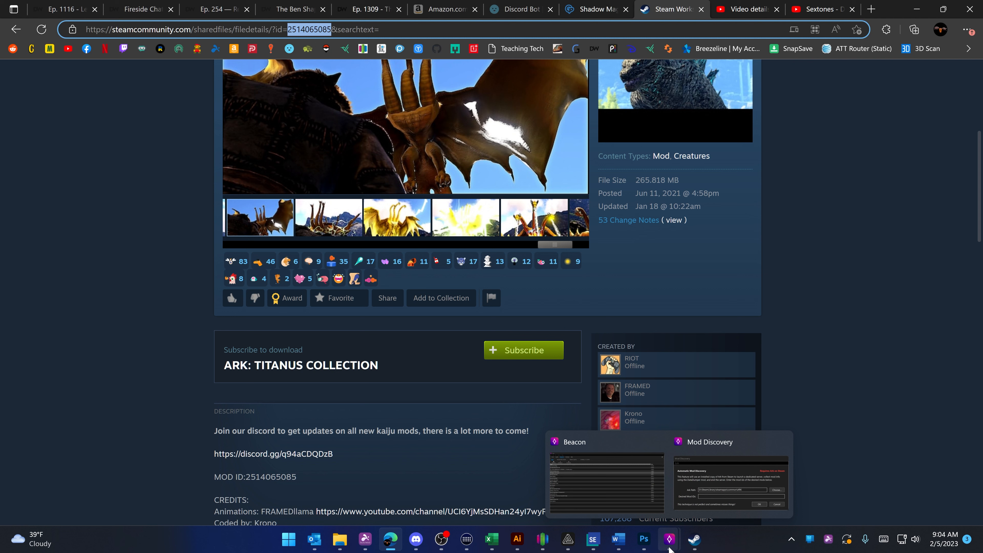
click(731, 482)
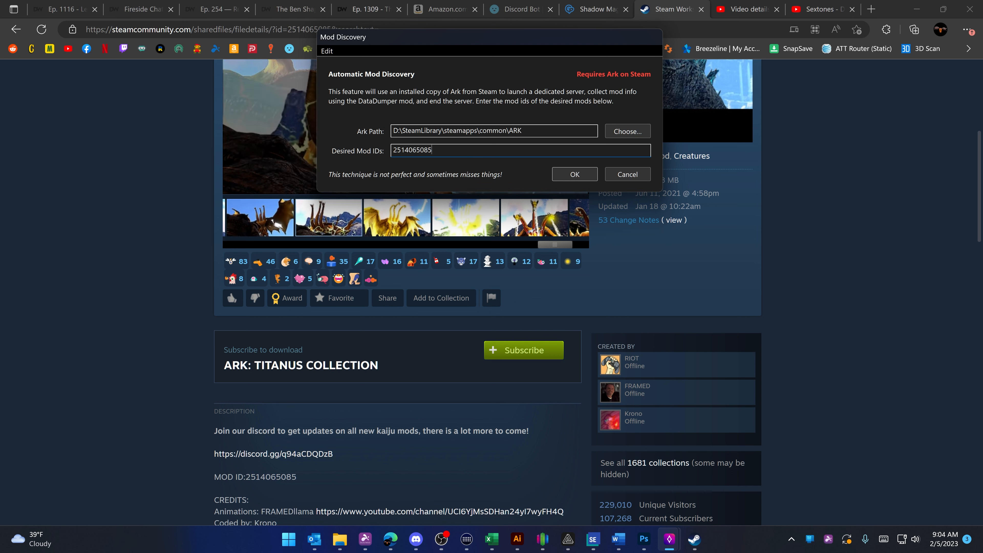
text(,2514065085)
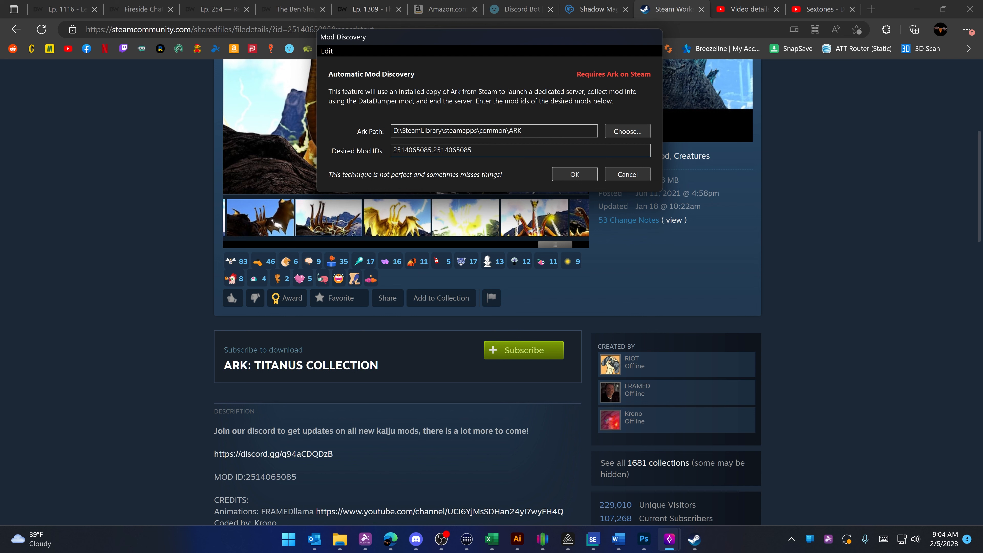
key(shift+Left)
key(shift+Left)
key(shift+Left)
key(shift+Left)
key(shift+Left)
key(shift+Left)
key(shift+Left)
key(shift+Left)
key(shift+Left)
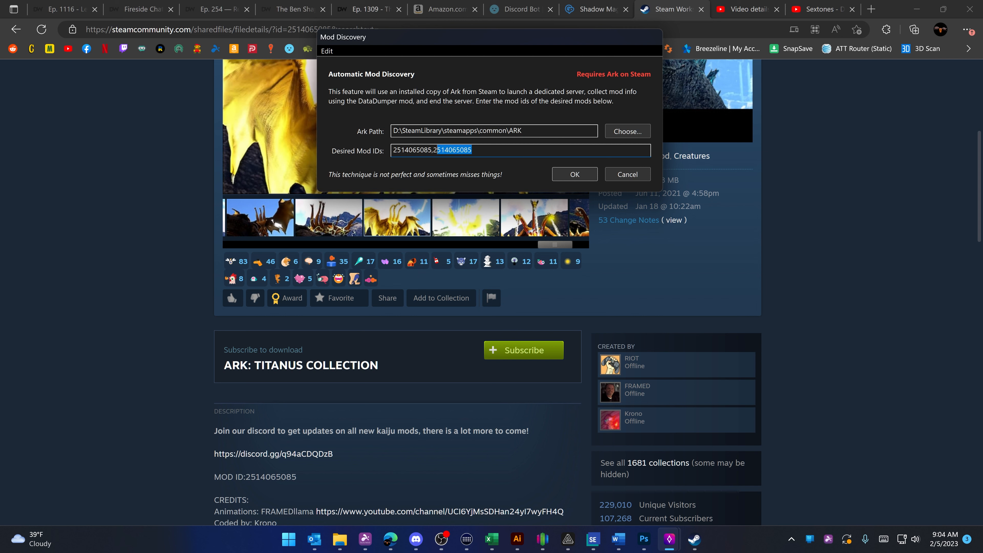
key(BackSpace)
key(BackSpace)
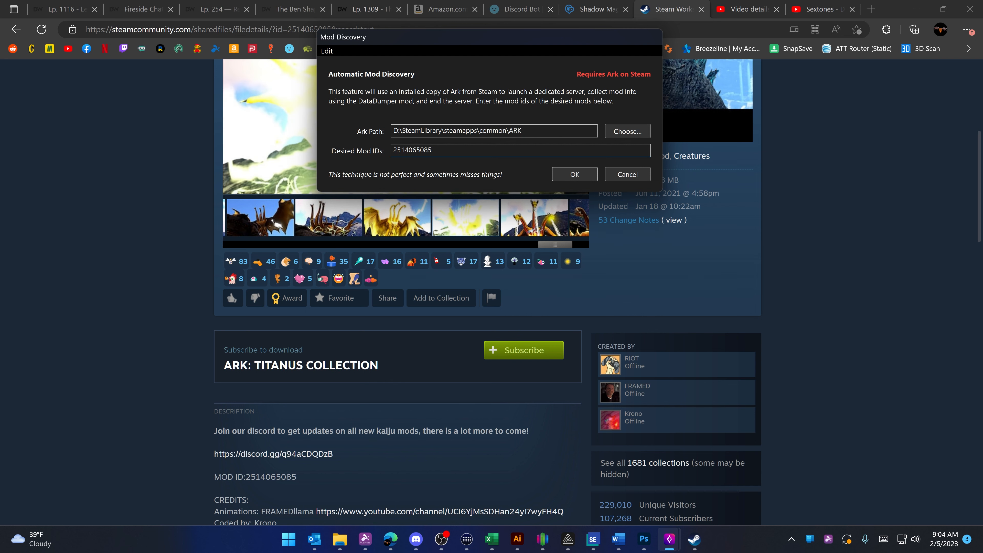
Run the mod discovery for the entered mod ID and bring Beacon's main mods list to the front.
click(580, 179)
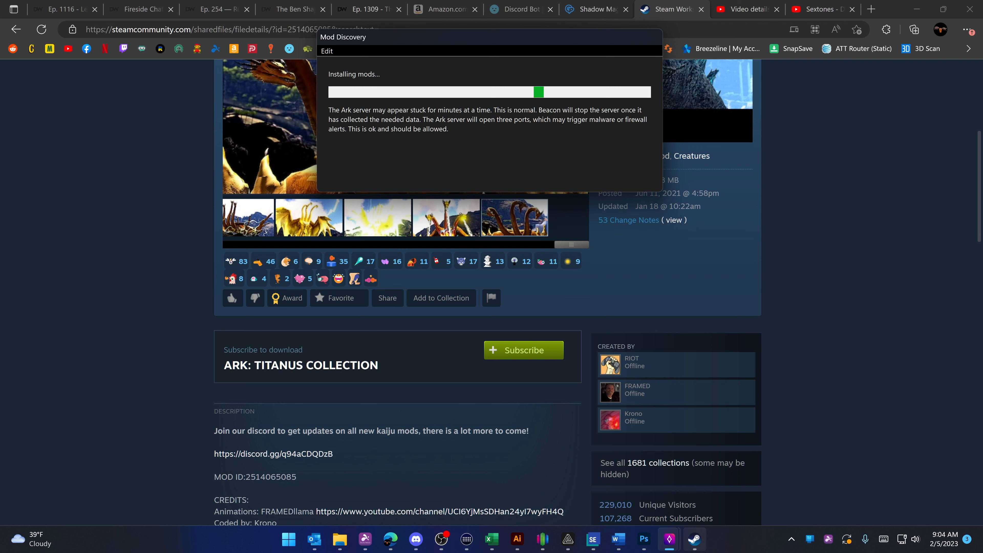
mouse_move(695, 539)
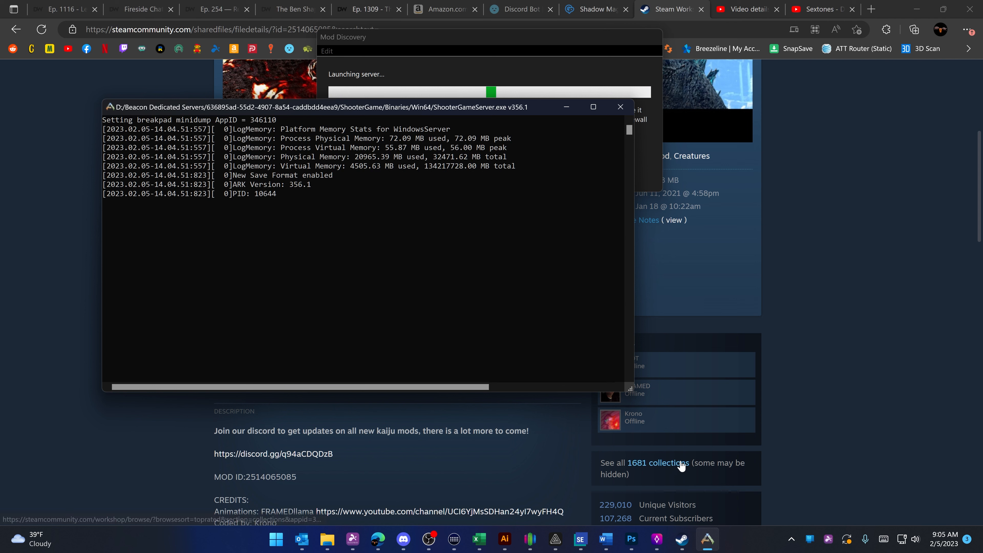
mouse_move(753, 403)
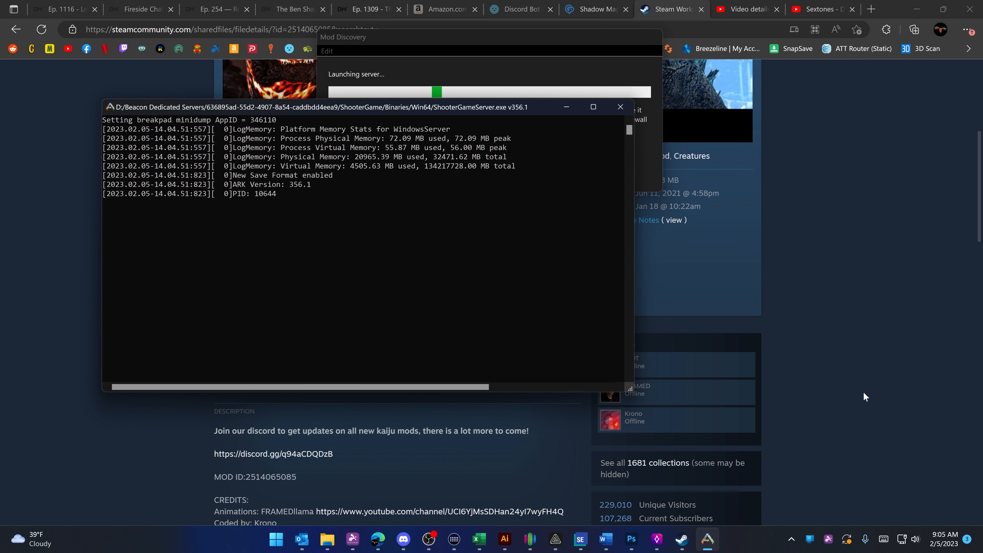
click(620, 476)
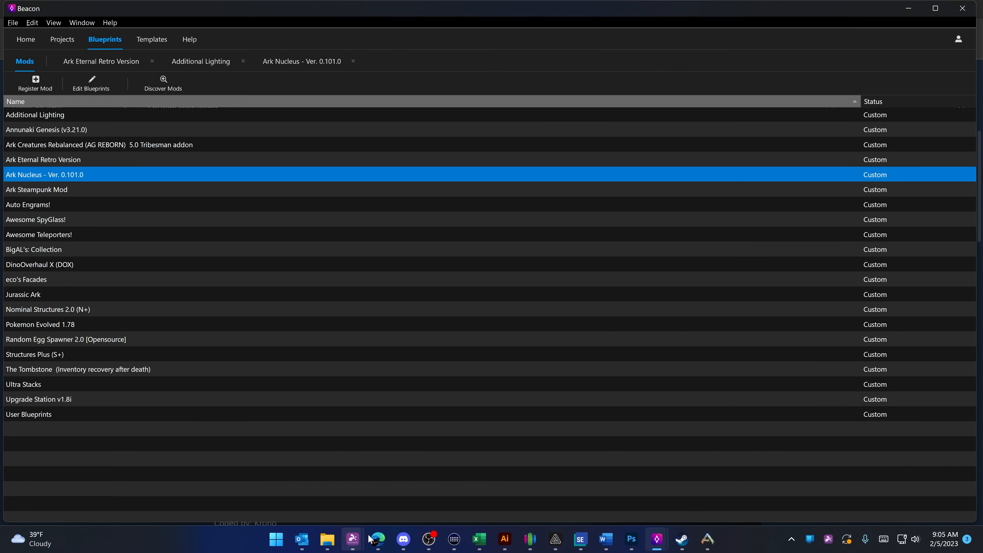
Switch to the dedicated server's console window and examine the end of its log output.
click(378, 540)
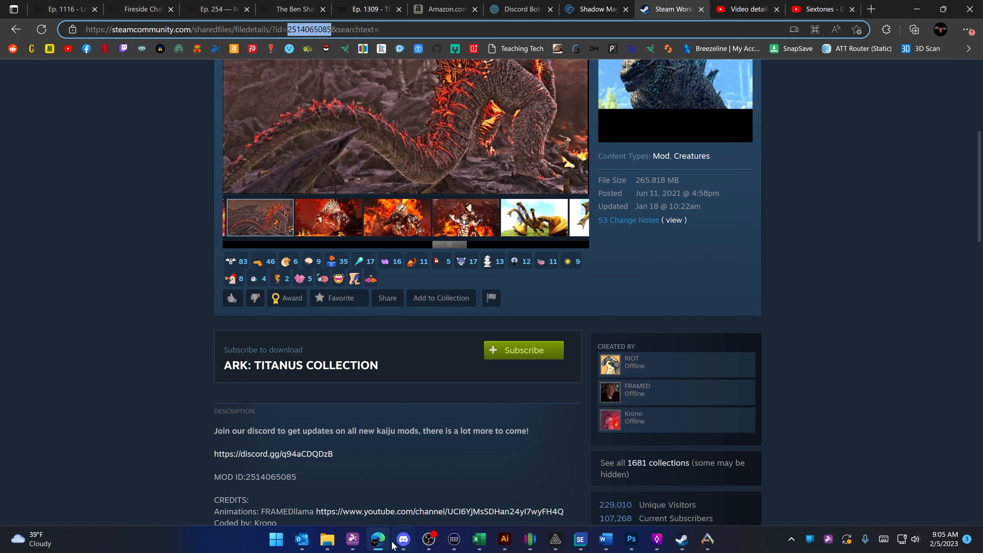
click(403, 542)
click(403, 541)
click(708, 541)
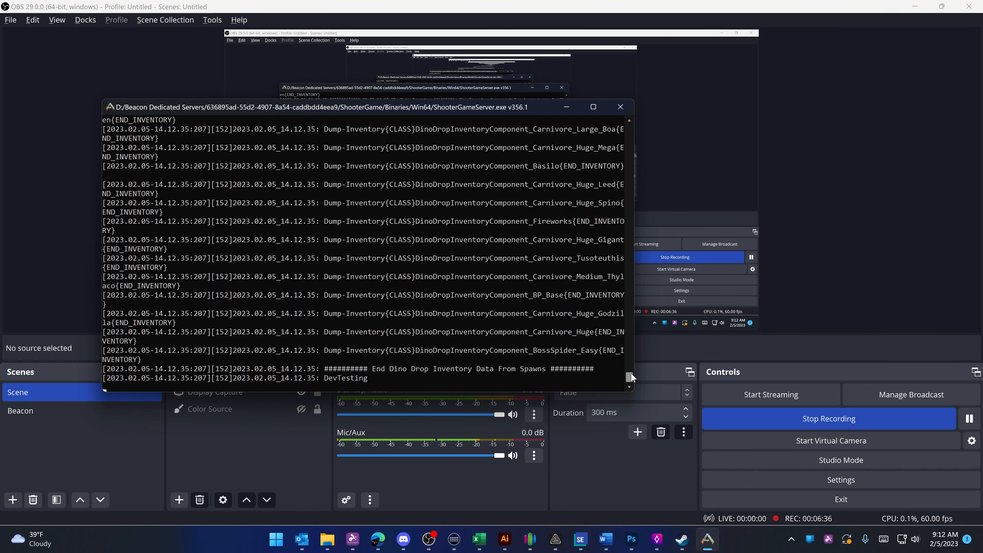
mouse_move(630, 377)
mouse_down()
mouse_move(597, 151)
mouse_move(617, 216)
mouse_move(621, 376)
mouse_up()
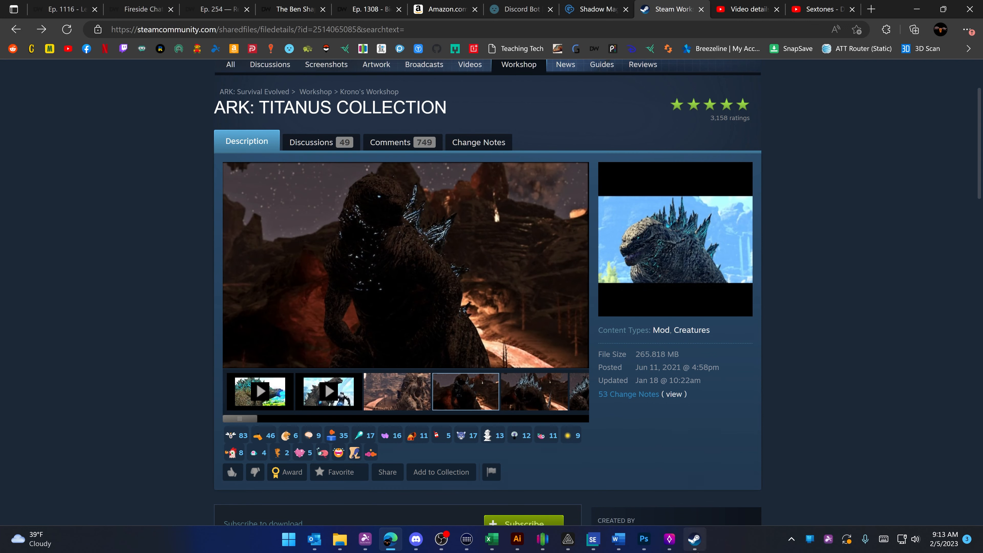
Return to Beacon's finished Mod Discovery dialog, dismiss it, and bring the main mods list to the front.
mouse_move(672, 549)
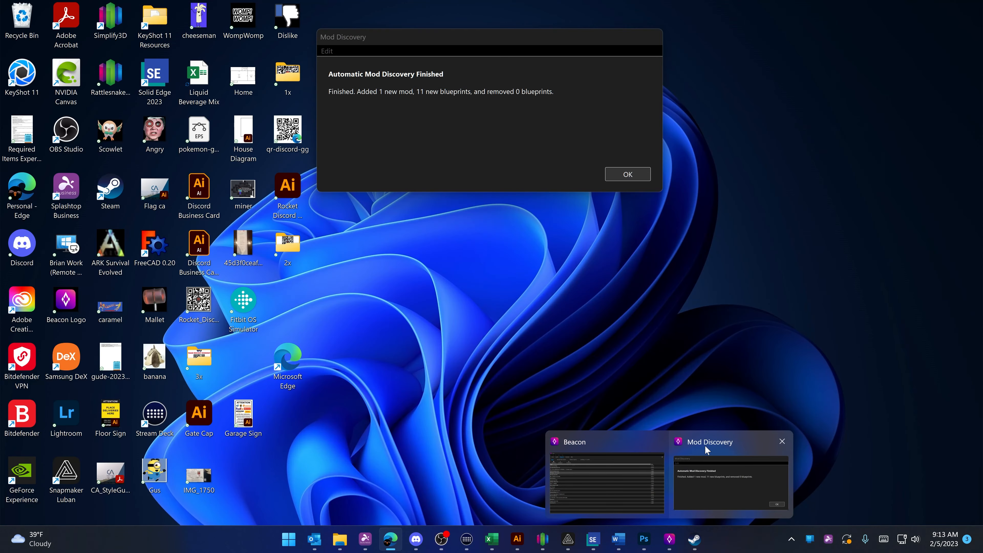
click(730, 484)
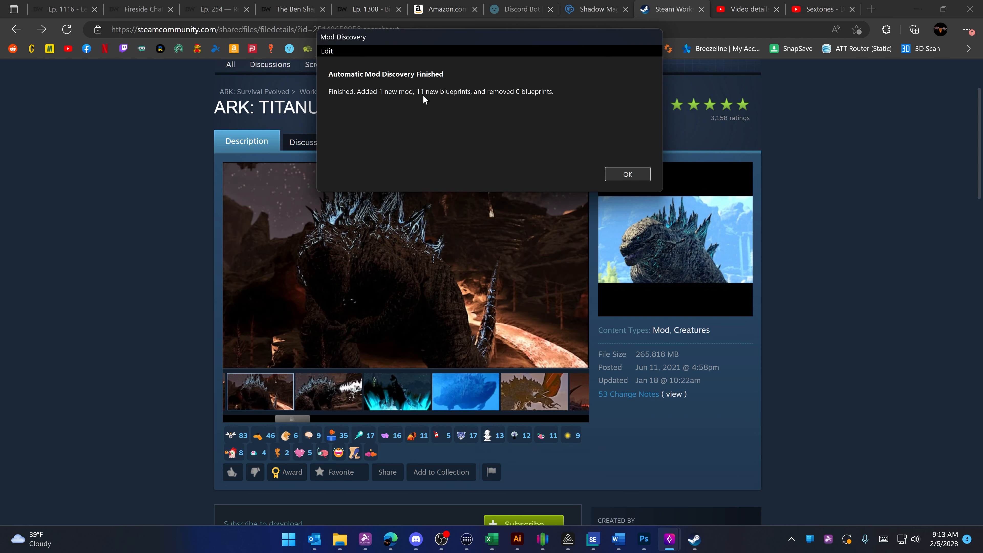
click(623, 177)
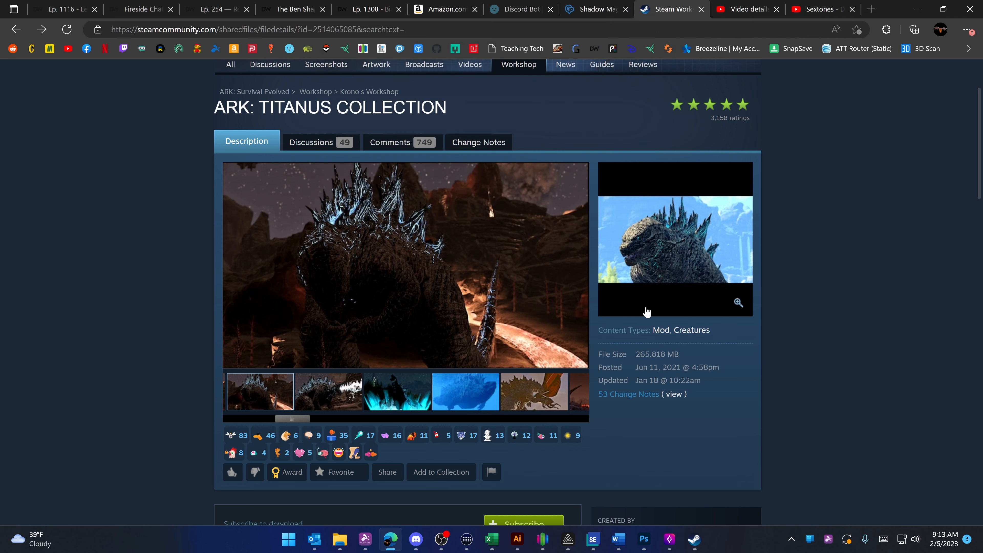
click(679, 550)
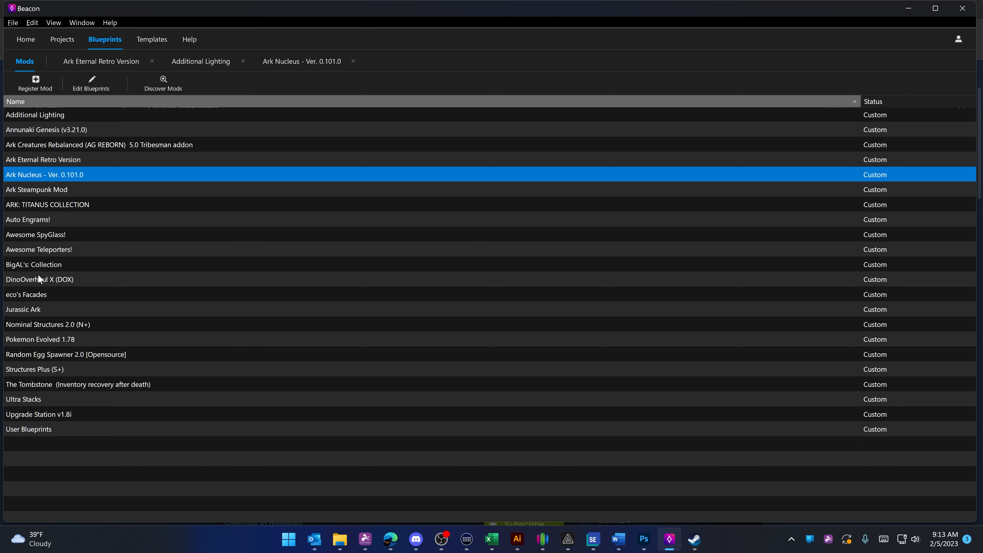
Open the ARK: TITANUS COLLECTION mod and examine its list of discovered blueprints.
click(112, 202)
double_click(111, 202)
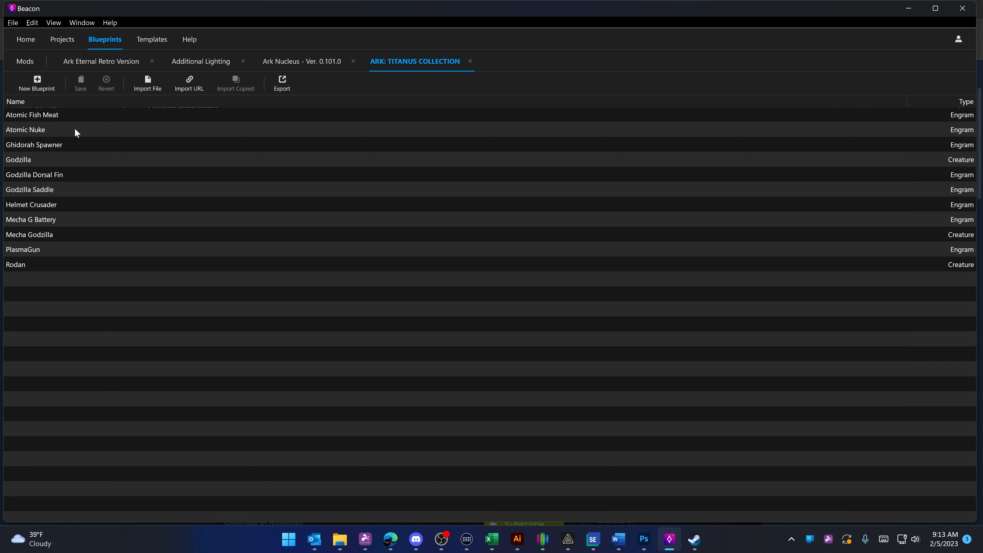
drag(73, 120, 79, 251)
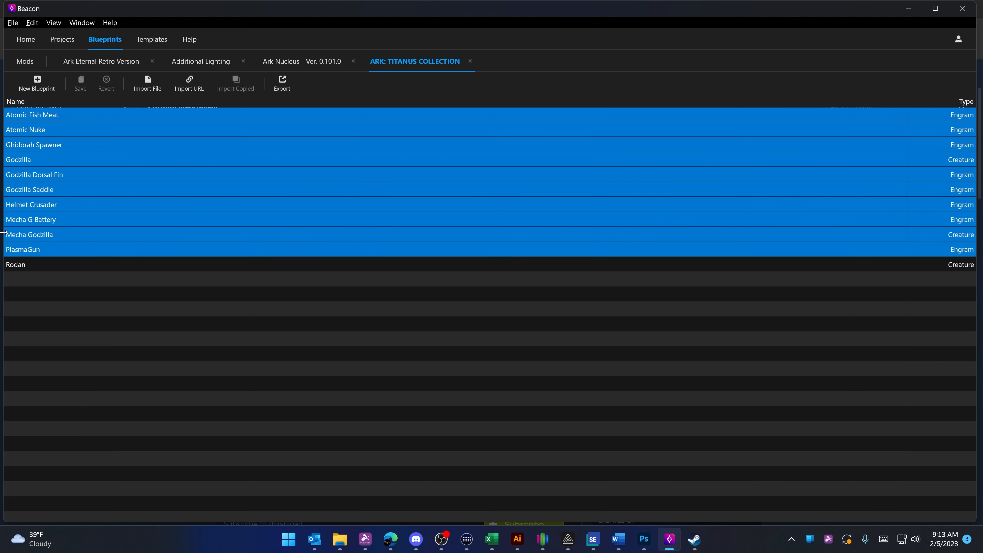
click(92, 294)
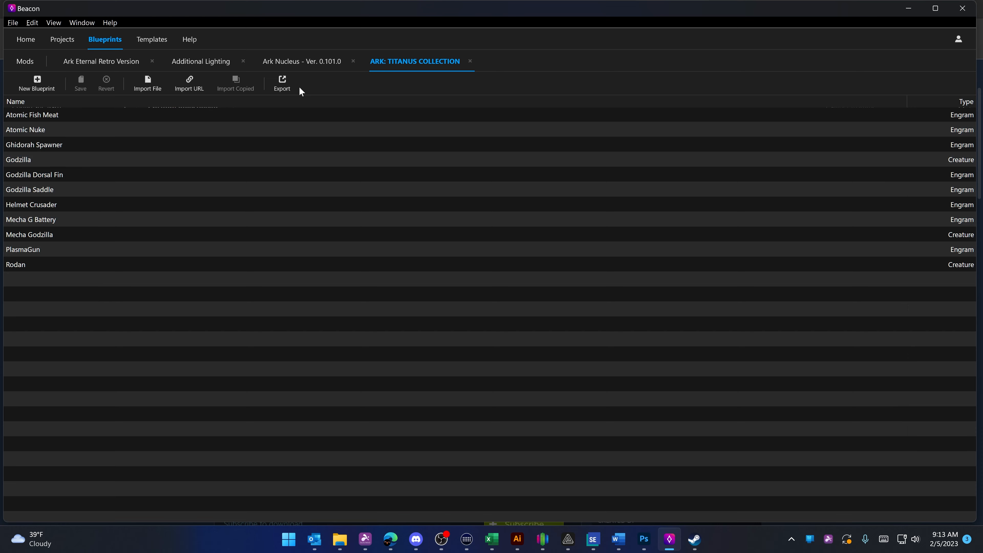
Enable the custom mod ARK: TITANUS COLLECTION for the project Untitled Project 5.
click(65, 42)
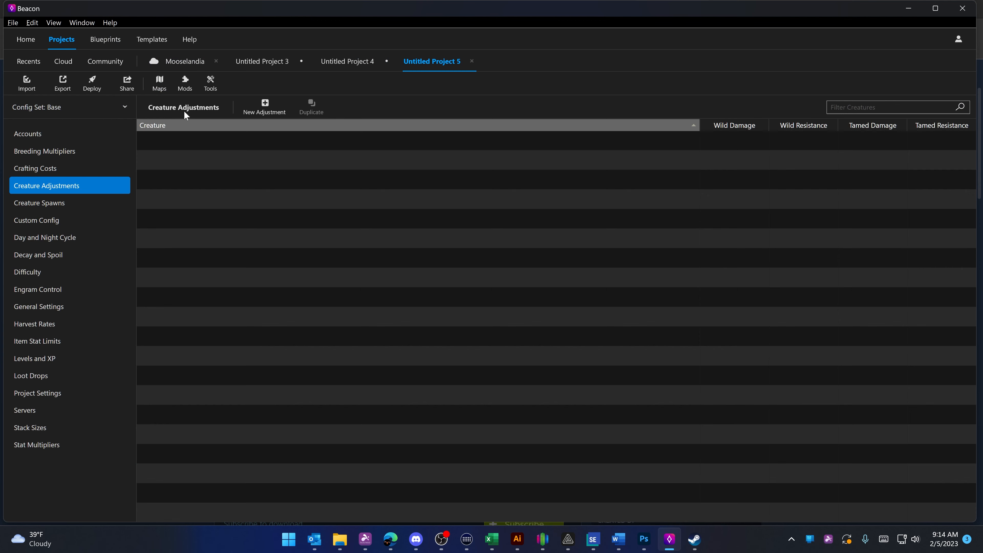
click(188, 93)
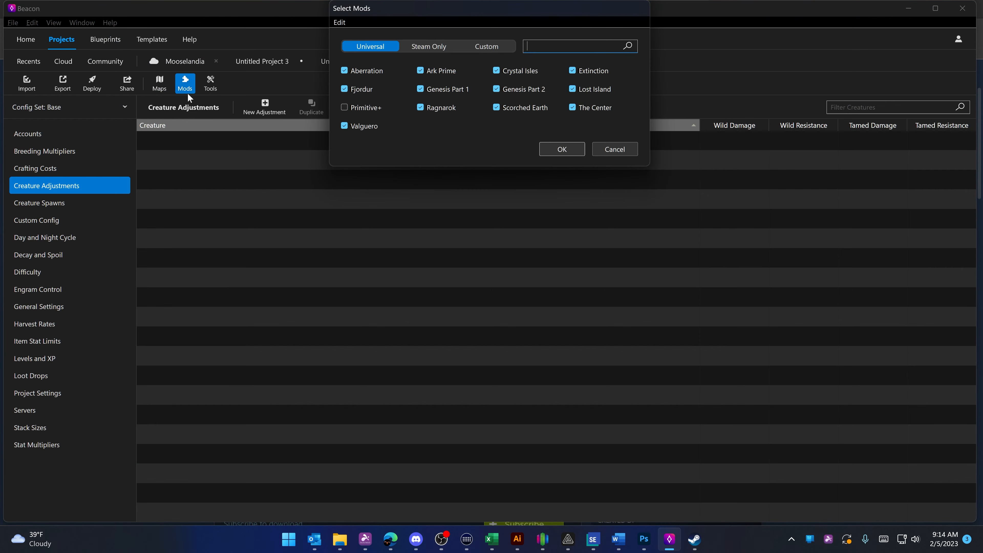
click(483, 50)
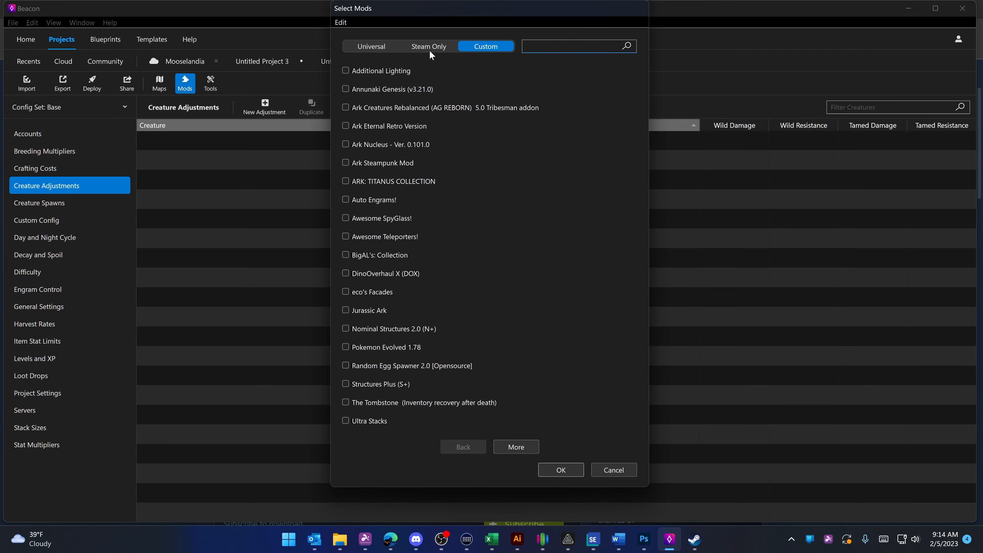
click(345, 181)
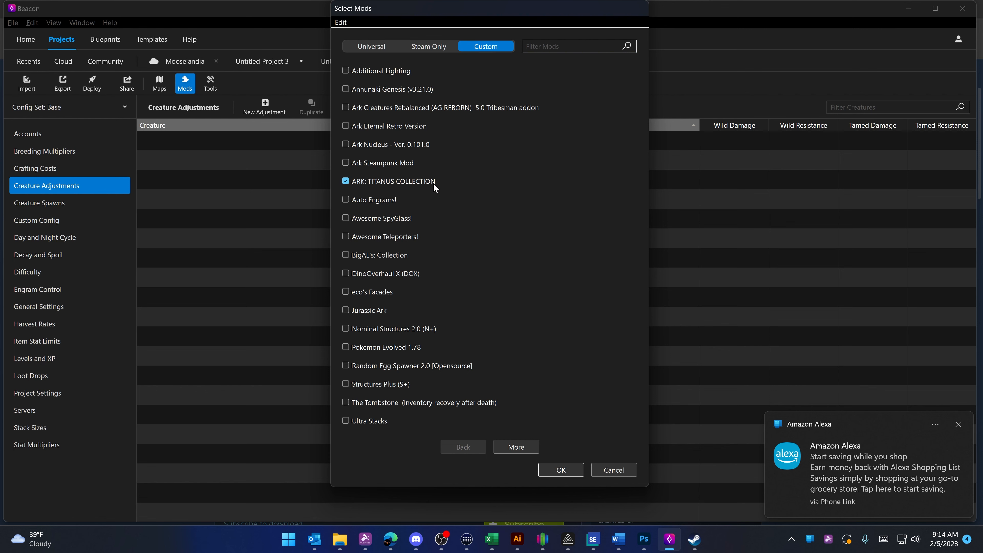
click(577, 472)
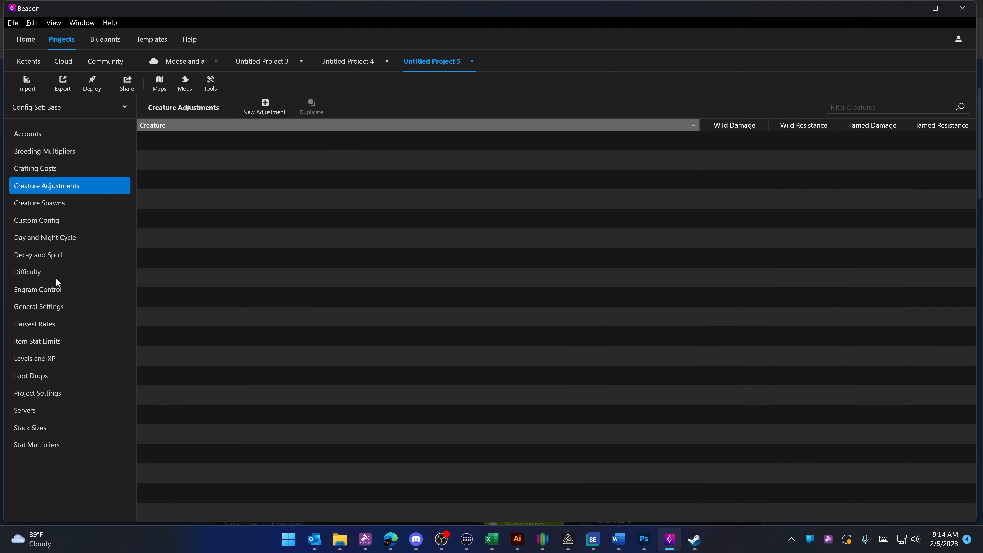
Add the Island White loot drop to the project, keeping its default item set options and no templates.
click(42, 375)
click(164, 103)
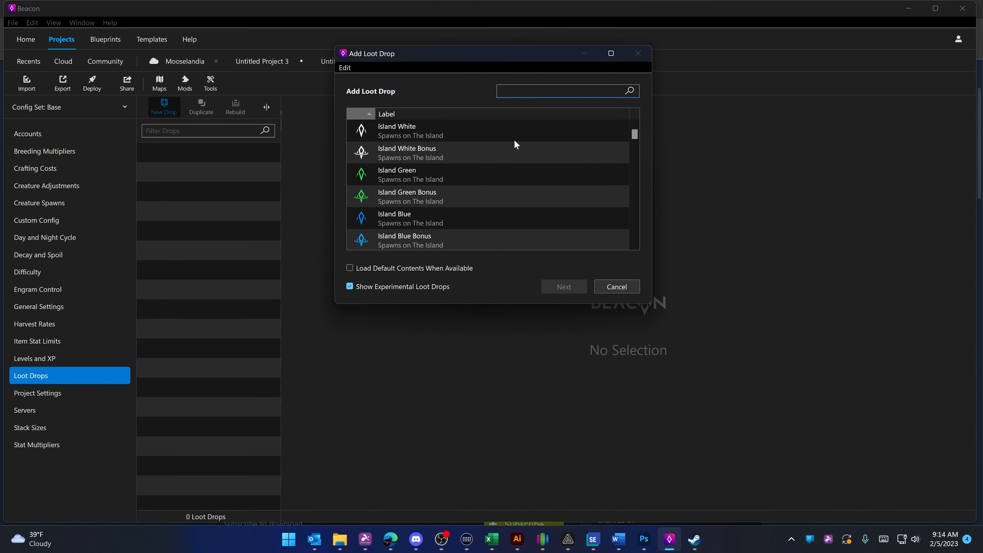
click(467, 130)
click(564, 286)
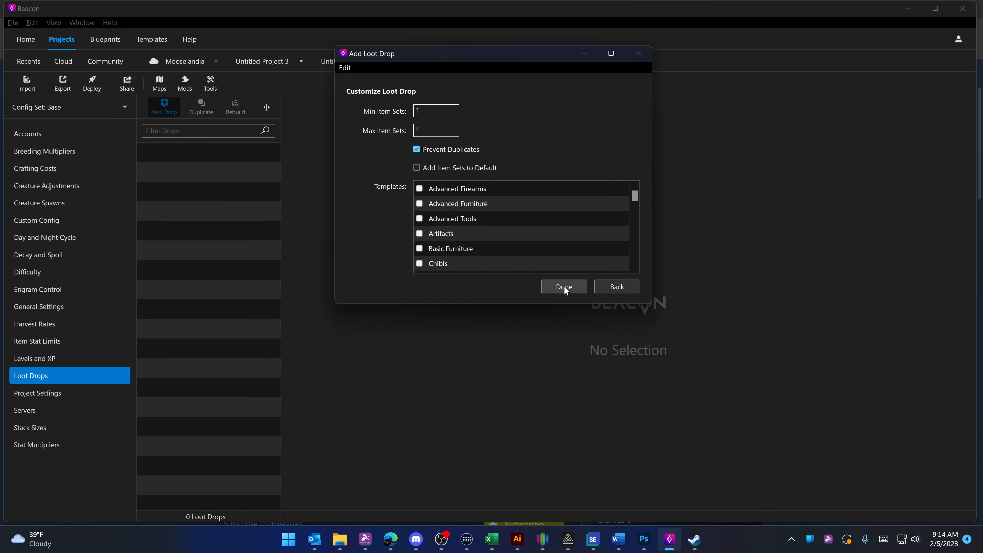
click(564, 287)
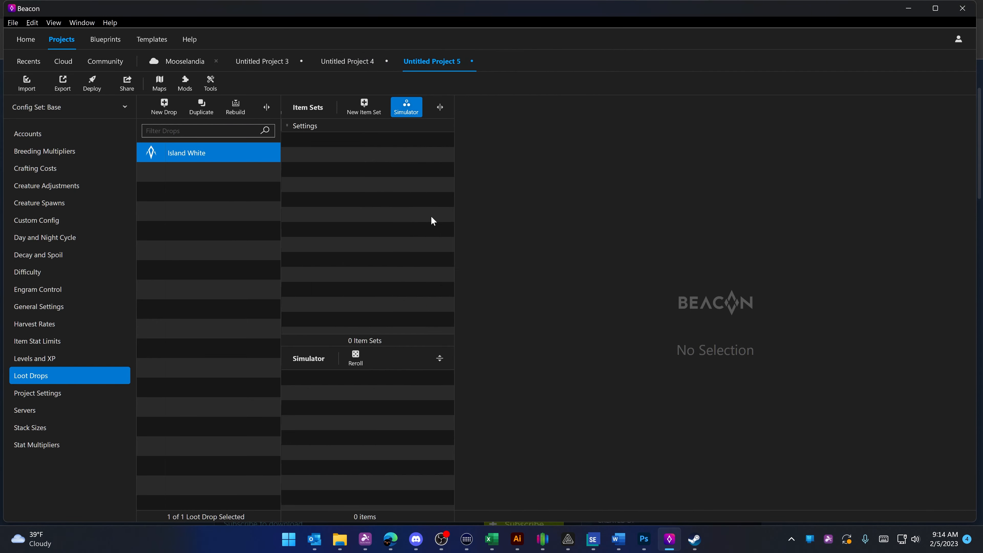
Create a new item set in the Island White drop and add Atomic Fish Meat as its entry.
click(355, 108)
click(544, 106)
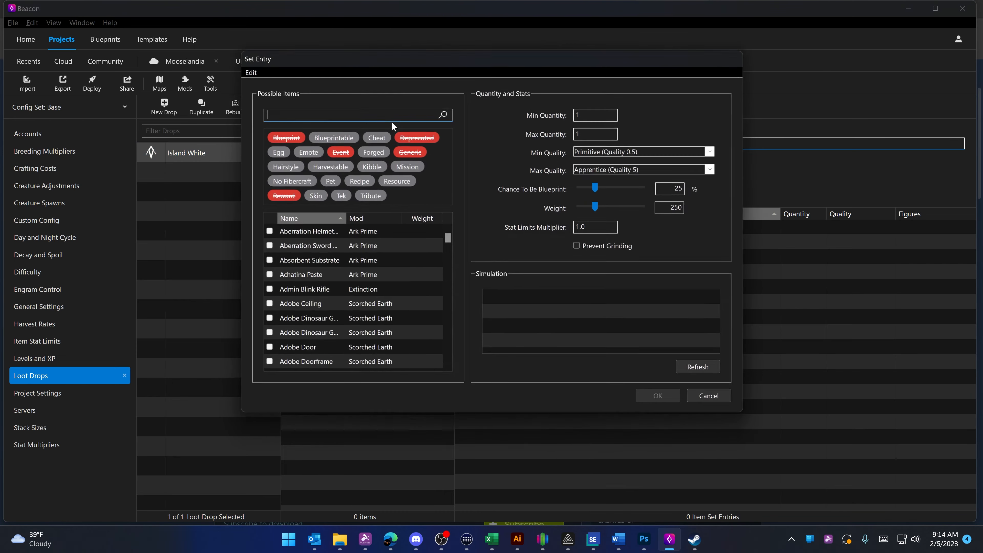
text(fish)
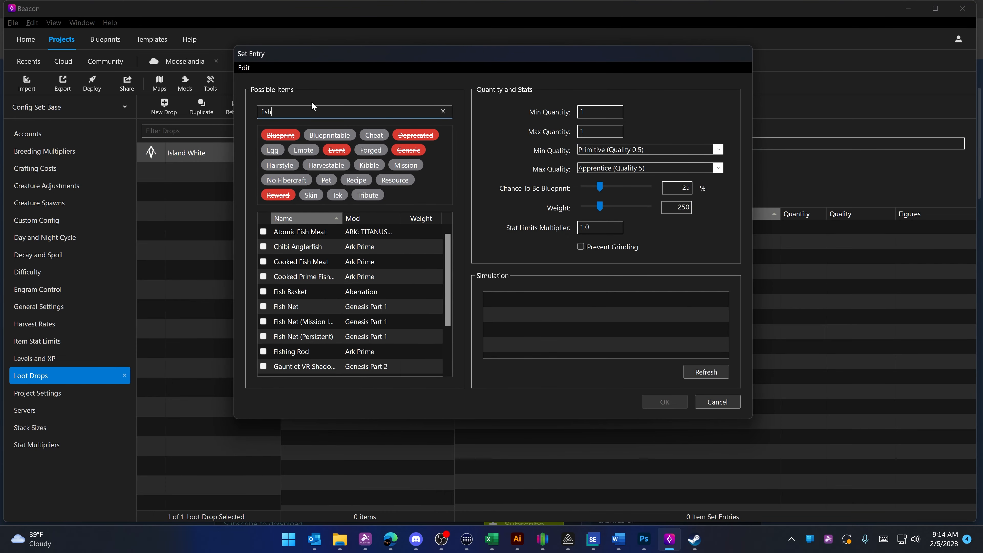
click(319, 234)
click(264, 232)
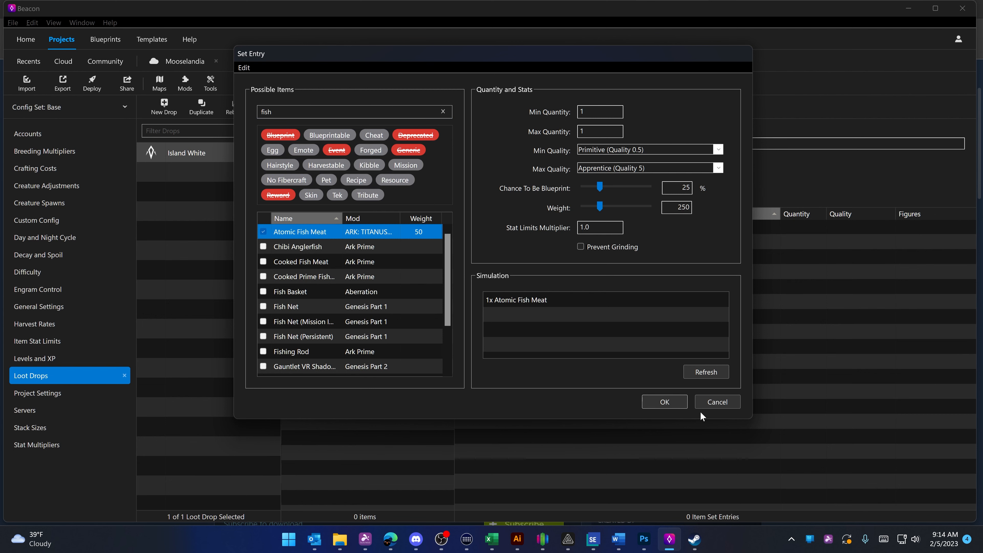
click(664, 401)
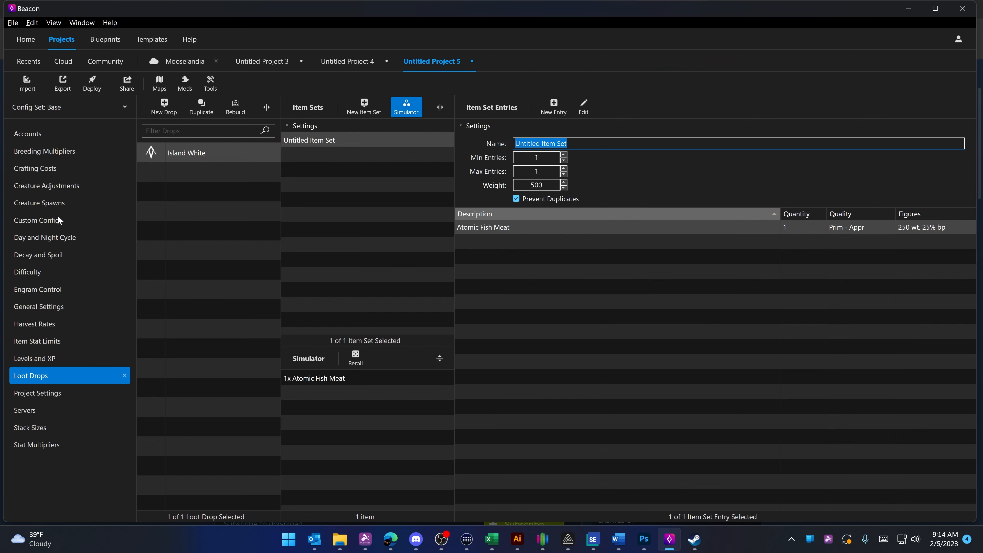
click(57, 204)
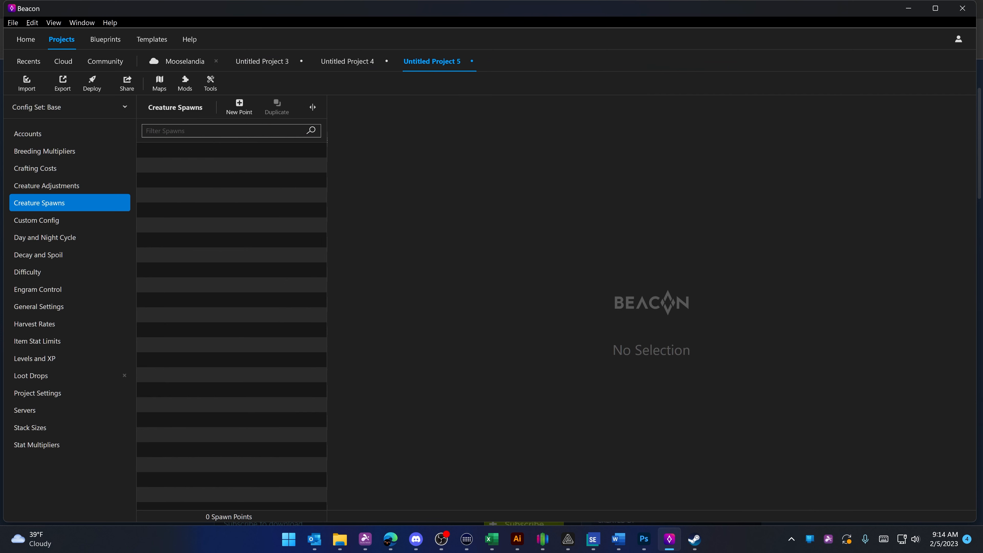
click(236, 108)
text(godzilla)
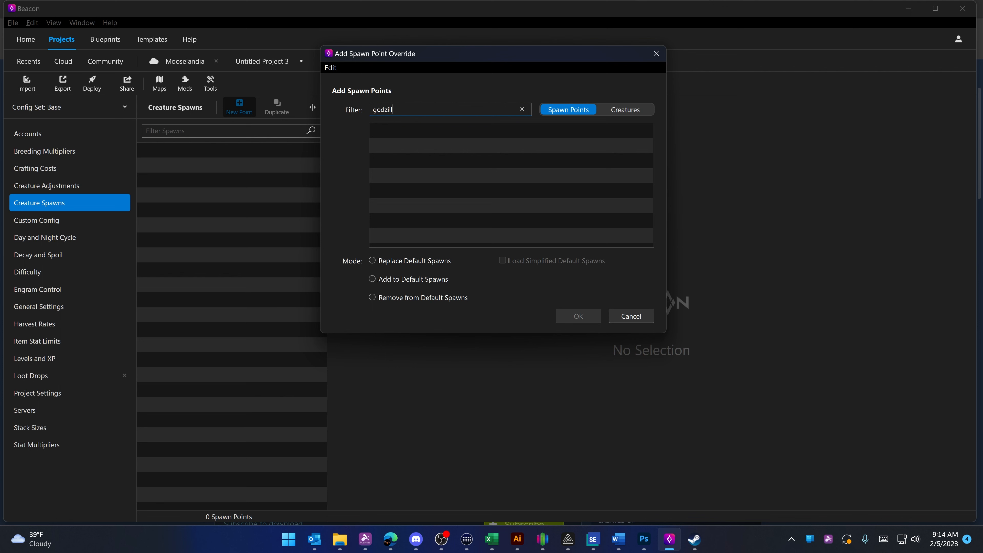
click(522, 109)
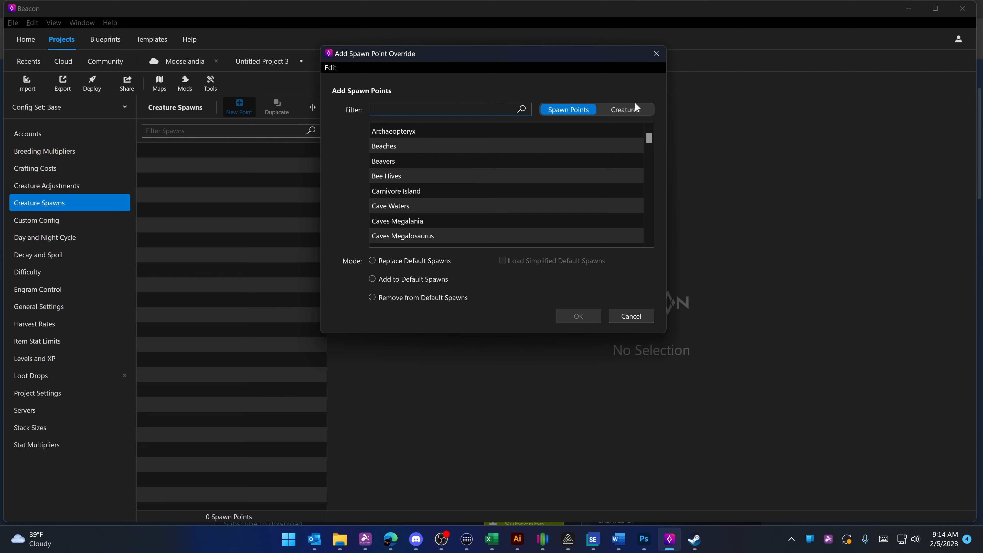
click(634, 111)
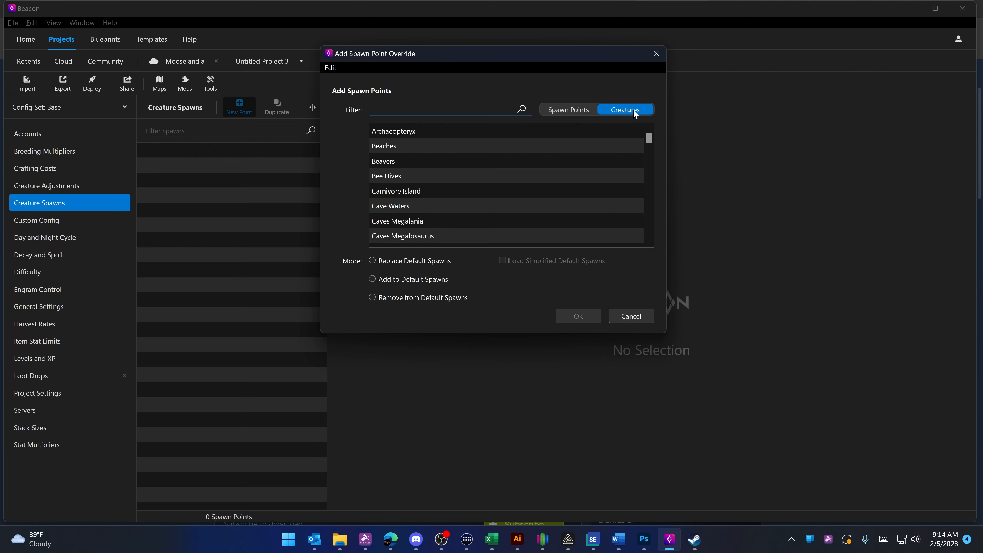
click(657, 53)
click(70, 184)
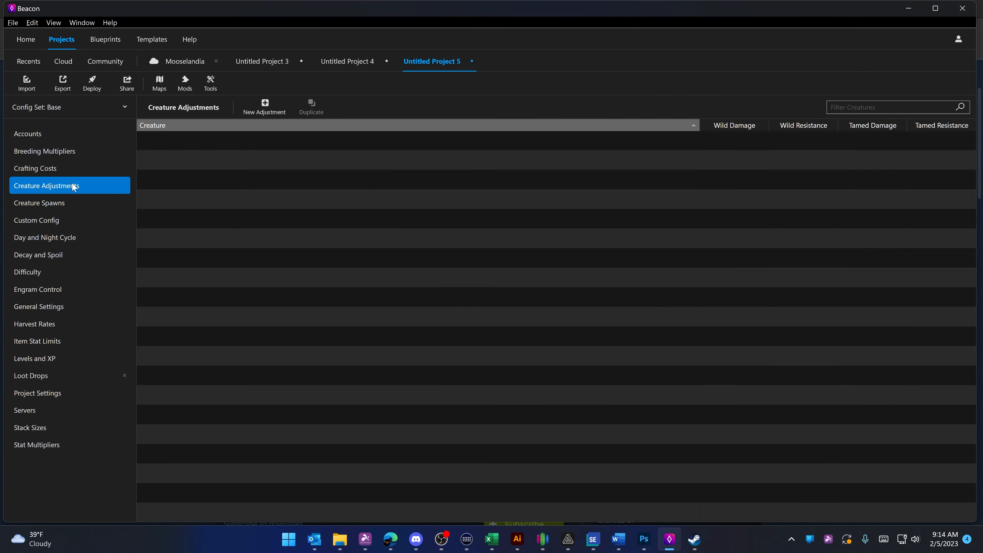
Add a creature spawn point override for Beaches in Add to Default Spawns mode.
click(37, 205)
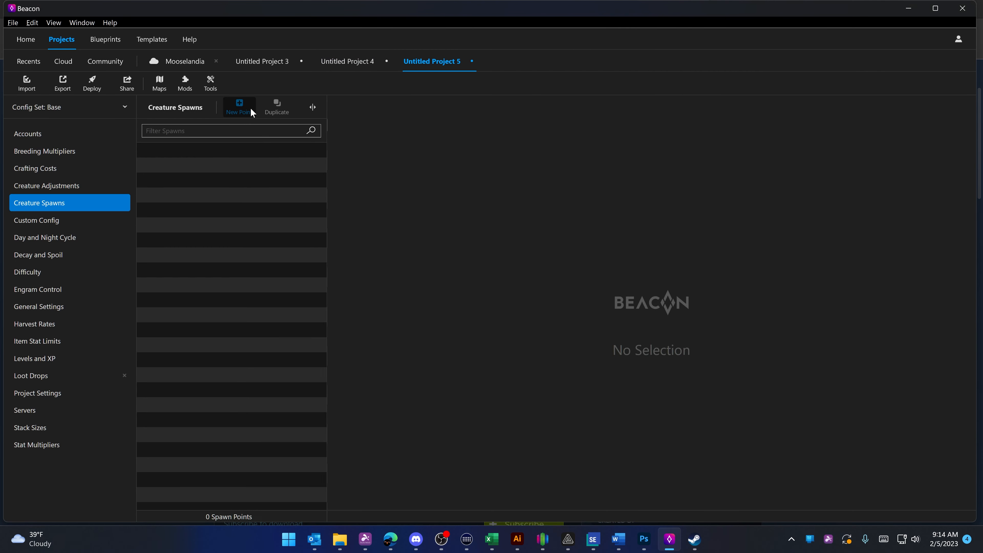
click(239, 106)
click(432, 147)
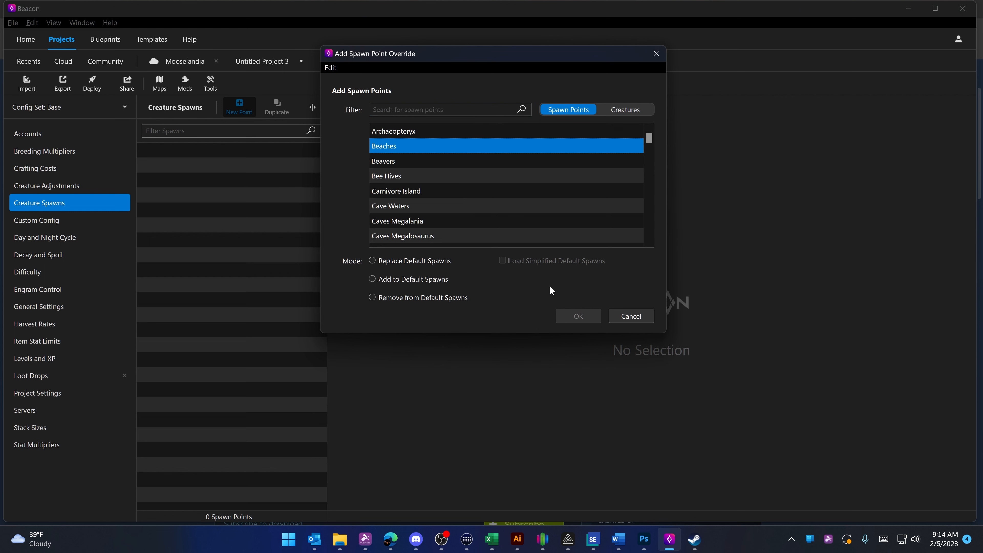
click(394, 286)
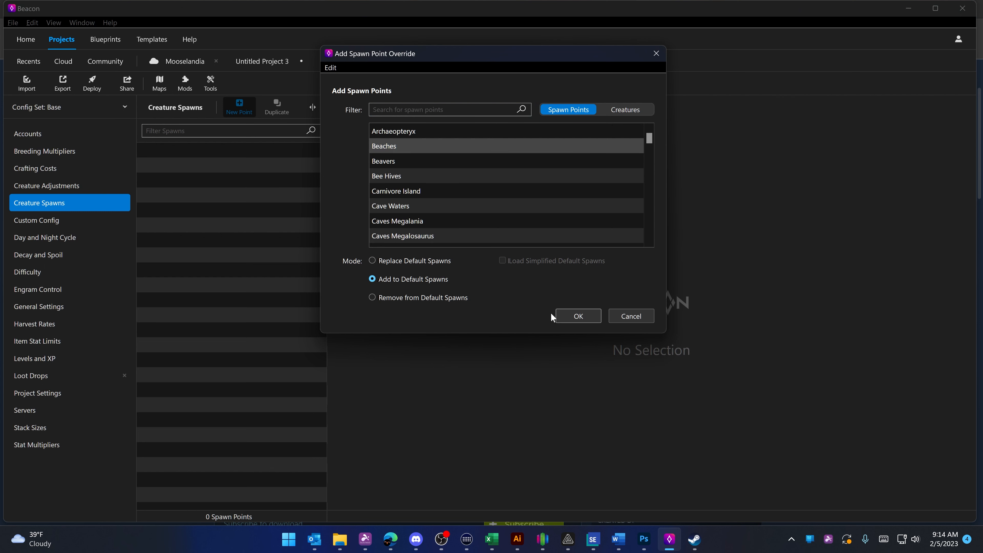
click(565, 315)
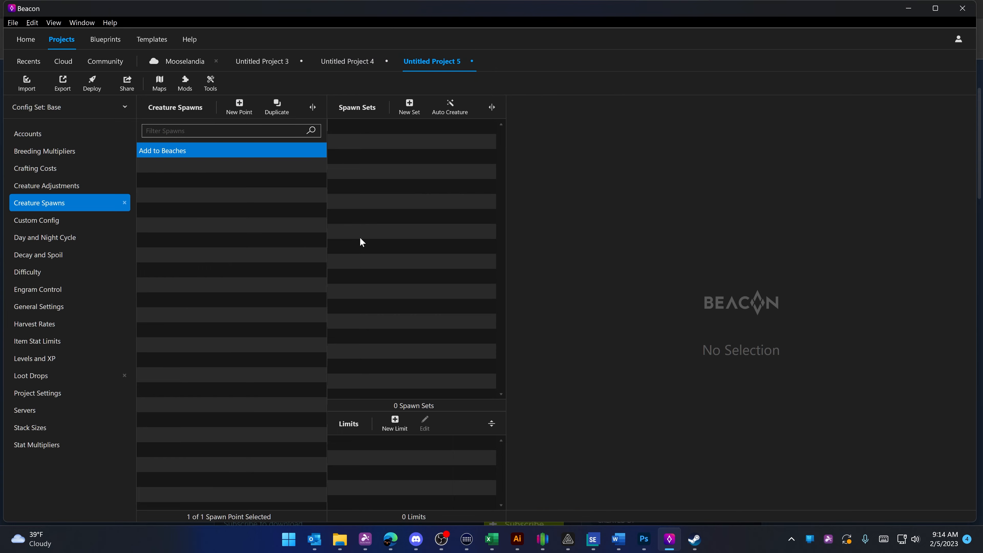
Create a new spawn set for the Beaches override and add Mecha Godzilla as its creature.
click(410, 109)
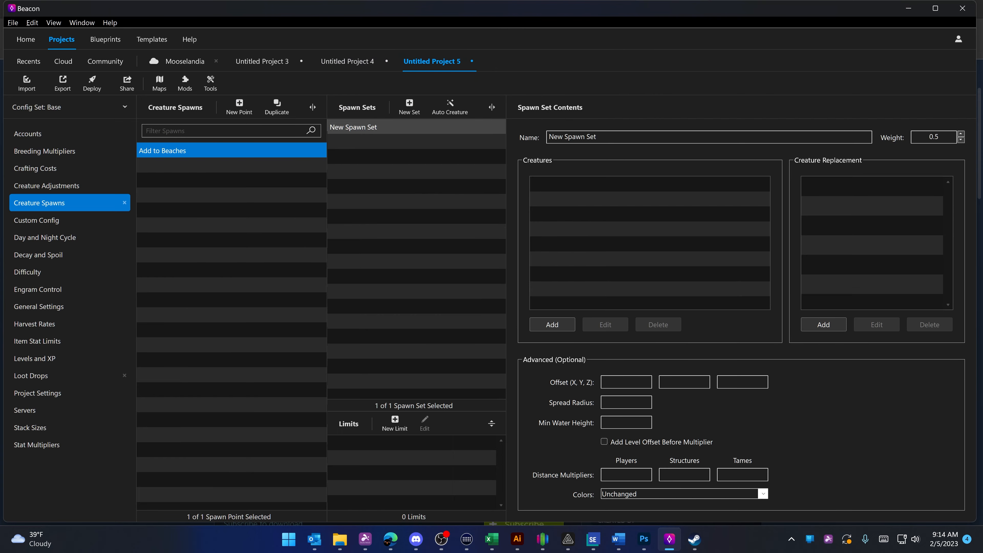
click(555, 325)
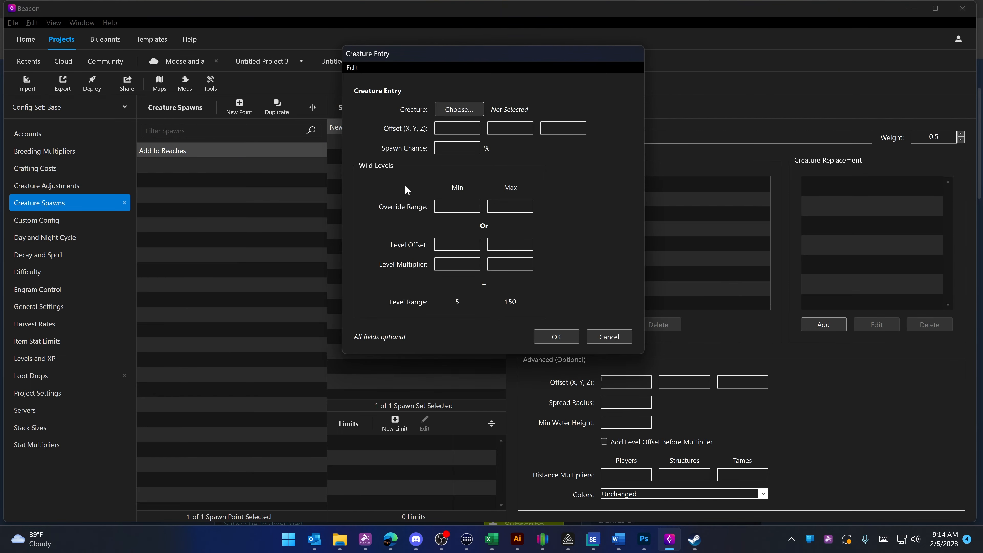
click(467, 111)
text(god)
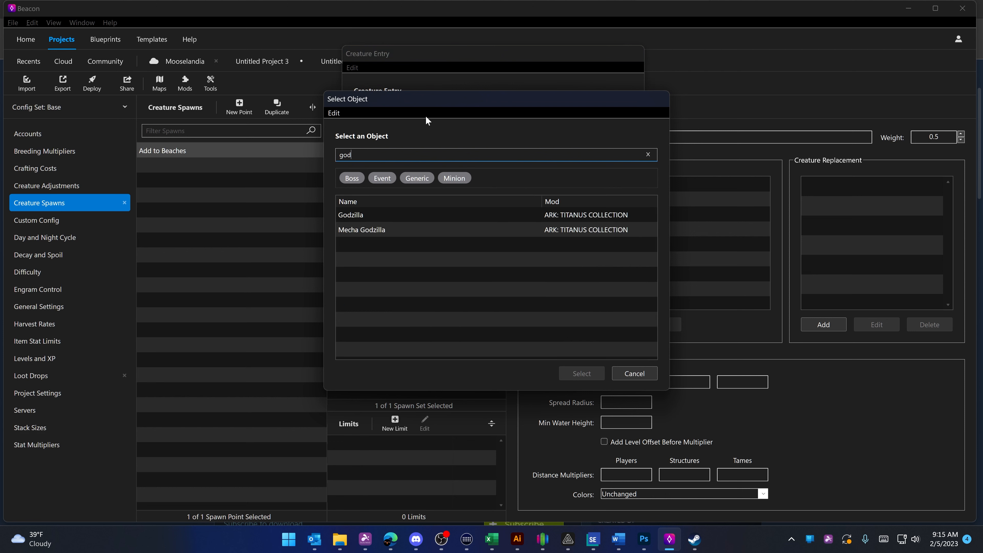
click(413, 221)
click(409, 228)
double_click(409, 228)
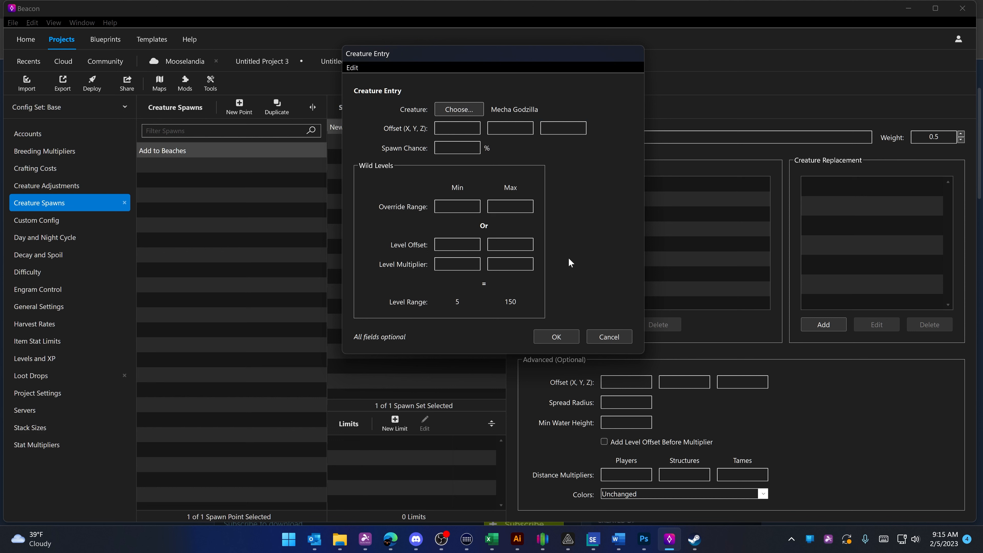
click(558, 336)
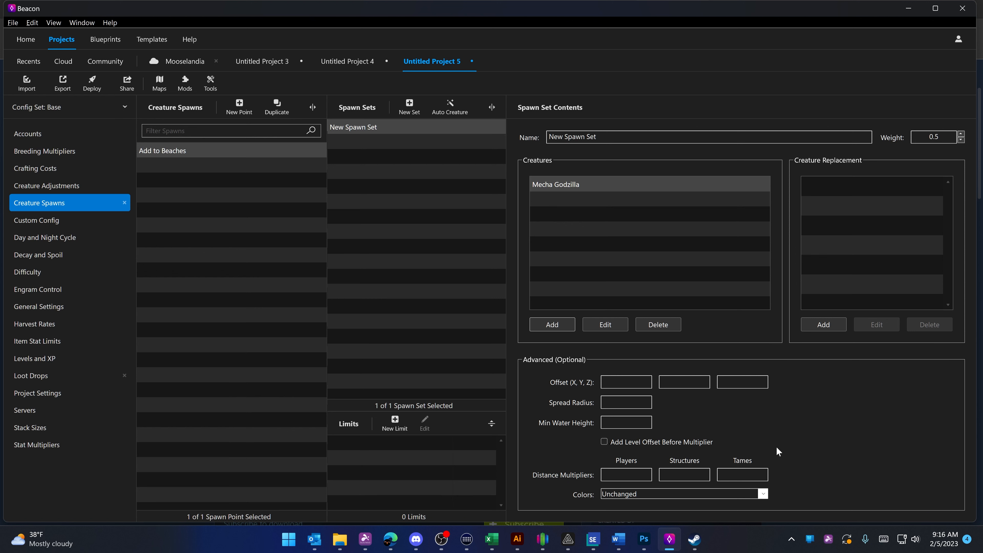
mouse_move(749, 445)
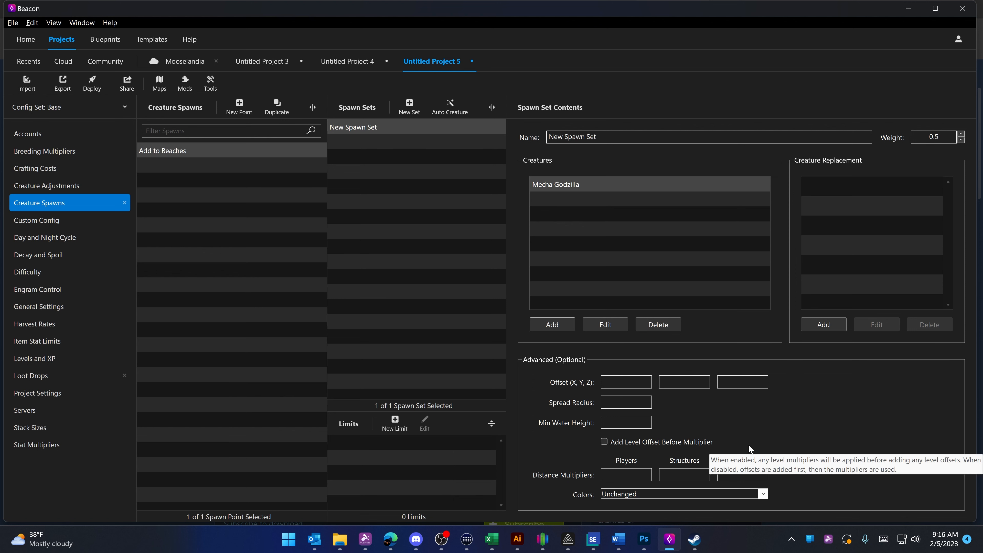